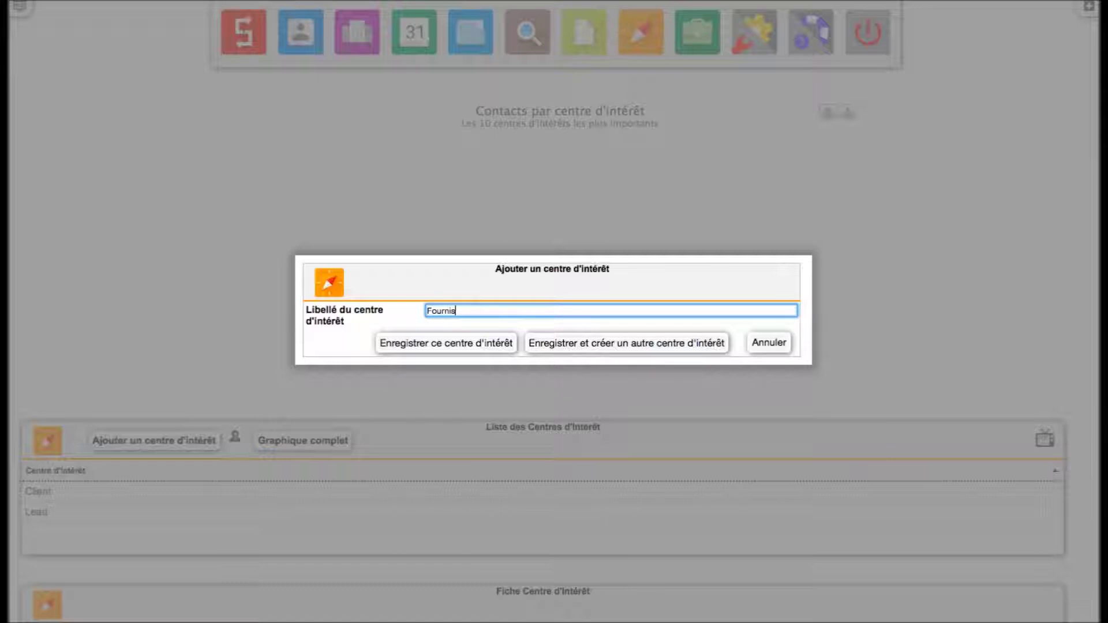
- Save Fournisseur, then add Produit A, Produit B and Produit C as interest centres
{"action": "left_click", "coordinate": [633, 337]}
{"action": "left_click", "coordinate": [566, 310]}
{"action": "type", "text": "Produit A"}
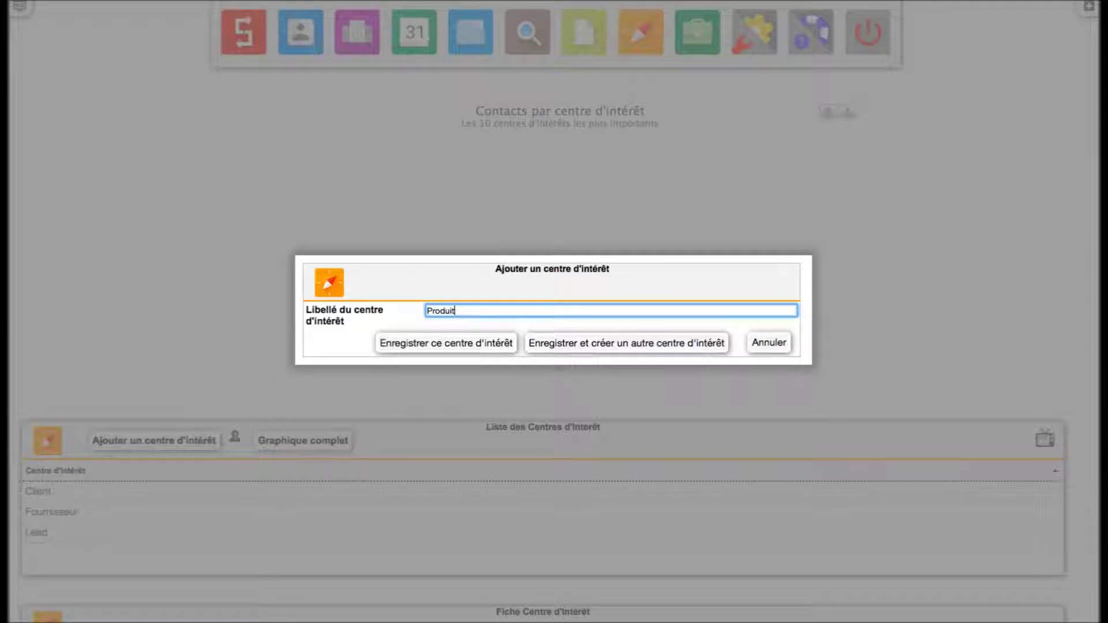
{"action": "left_click", "coordinate": [607, 341]}
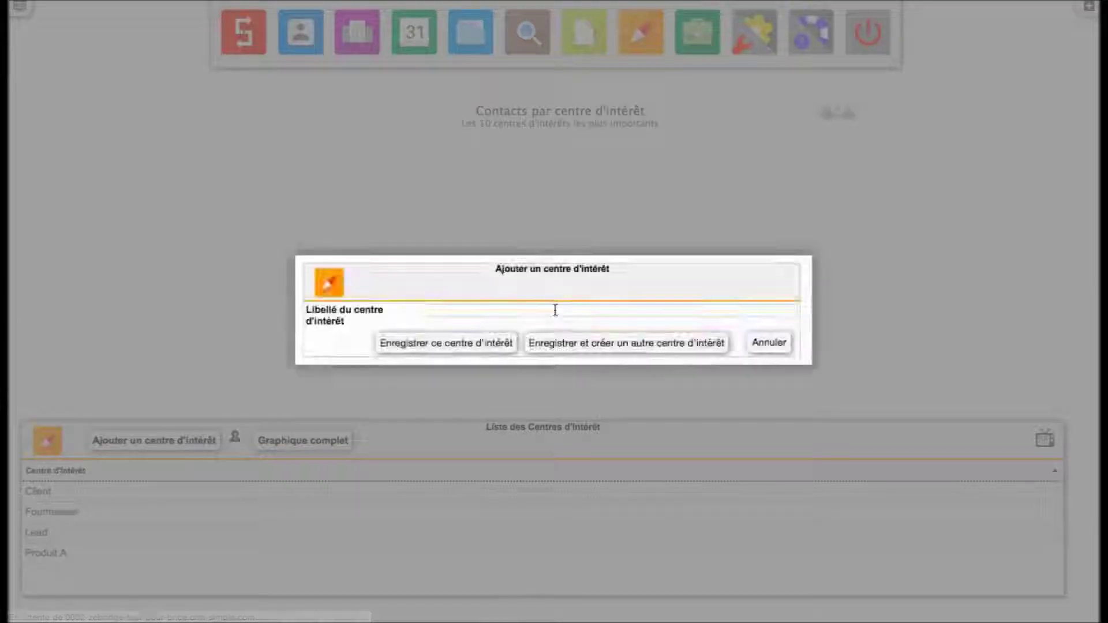
{"action": "left_click", "coordinate": [554, 310]}
{"action": "type", "text": "Produit B"}
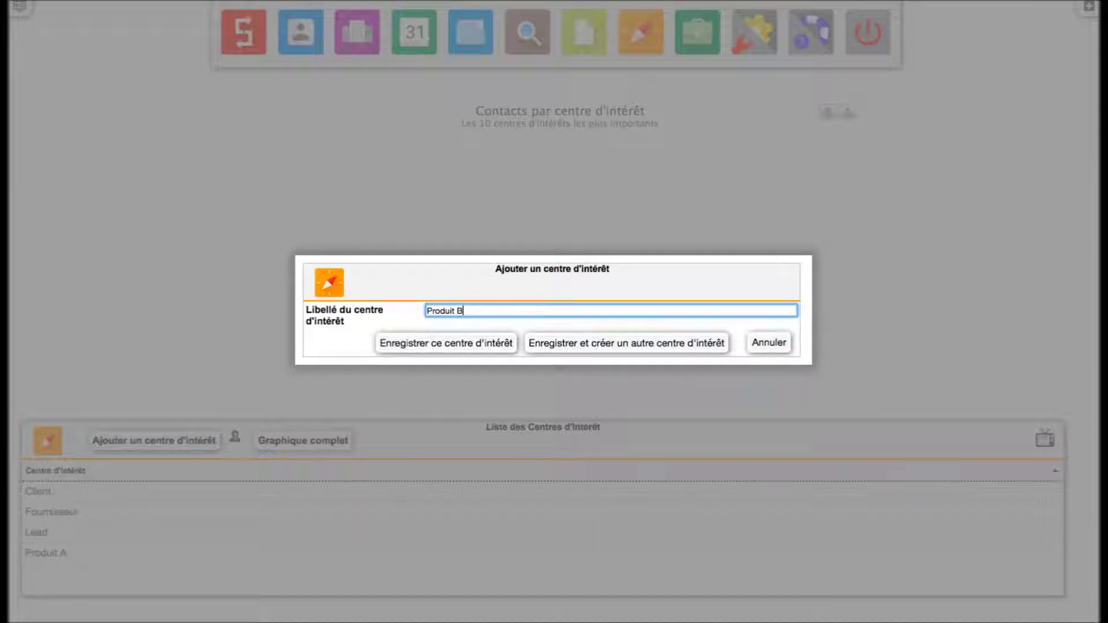
{"action": "left_click", "coordinate": [625, 337]}
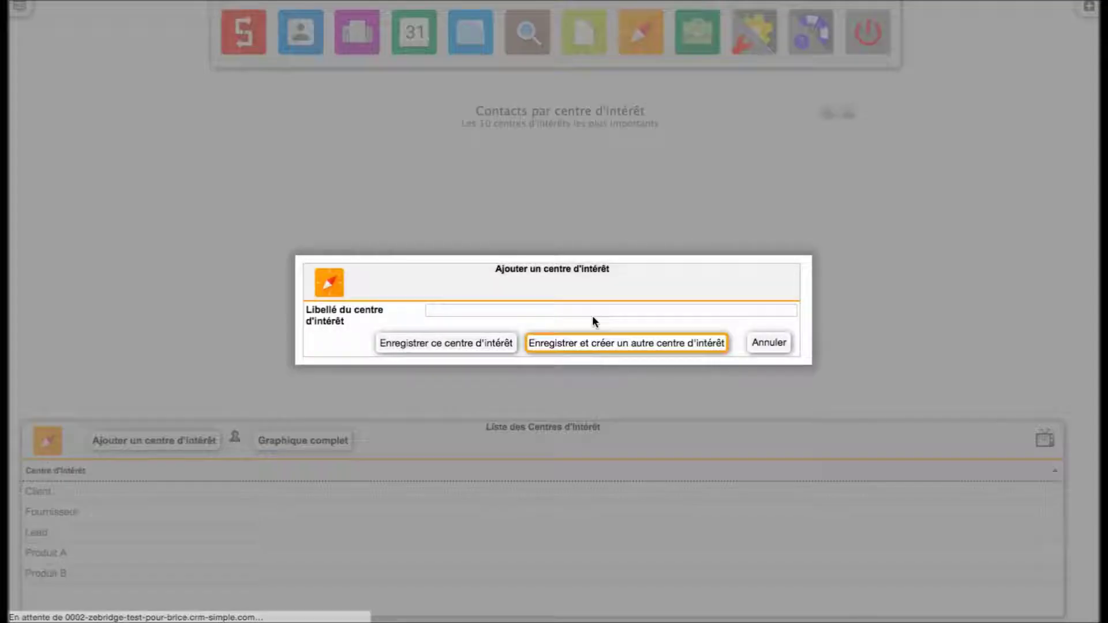
{"action": "left_click", "coordinate": [554, 310]}
{"action": "type", "text": "Pro"}
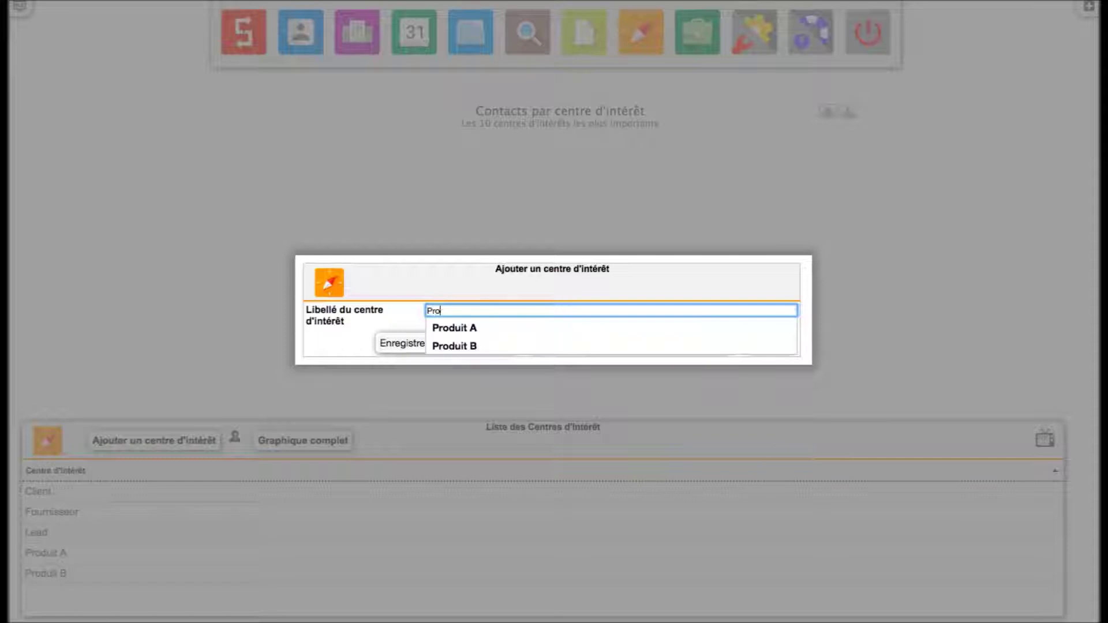
{"action": "type", "text": "duit C"}
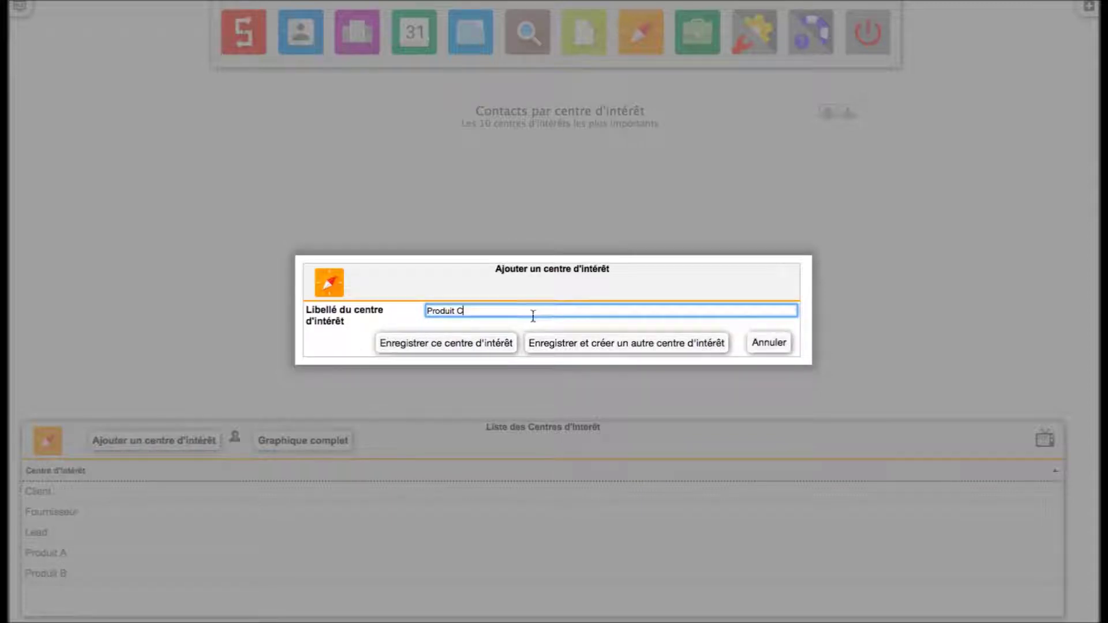
{"action": "left_click", "coordinate": [465, 348]}
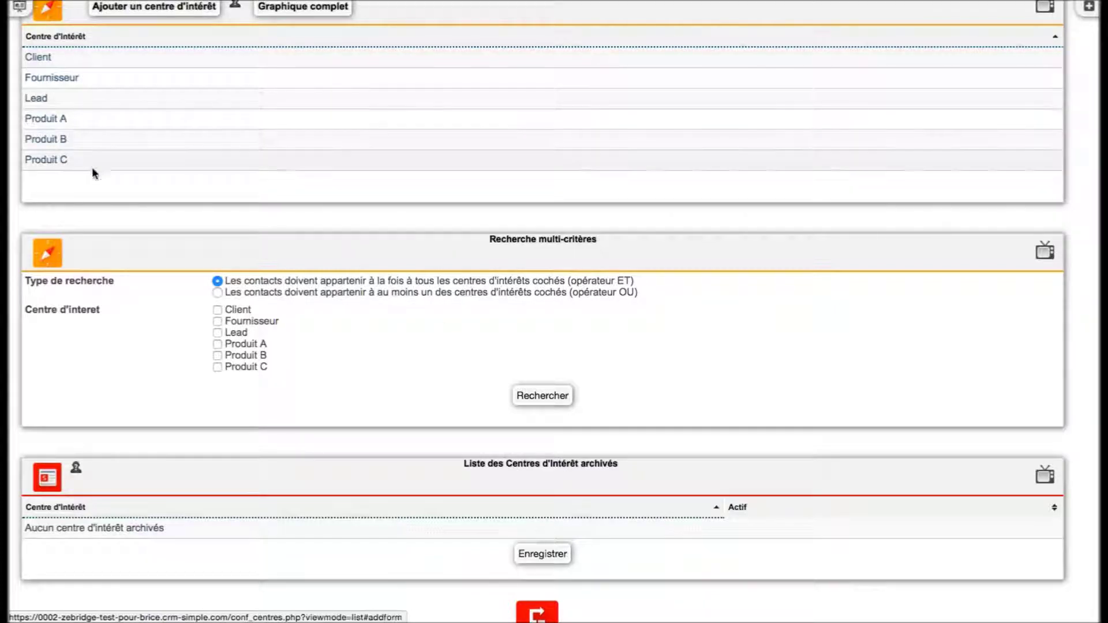
- Open company Test from the full Sociétés list and start a contact linked to it
{"action": "scroll", "coordinate": [224, 160], "scroll_direction": "up", "scroll_amount": 10}
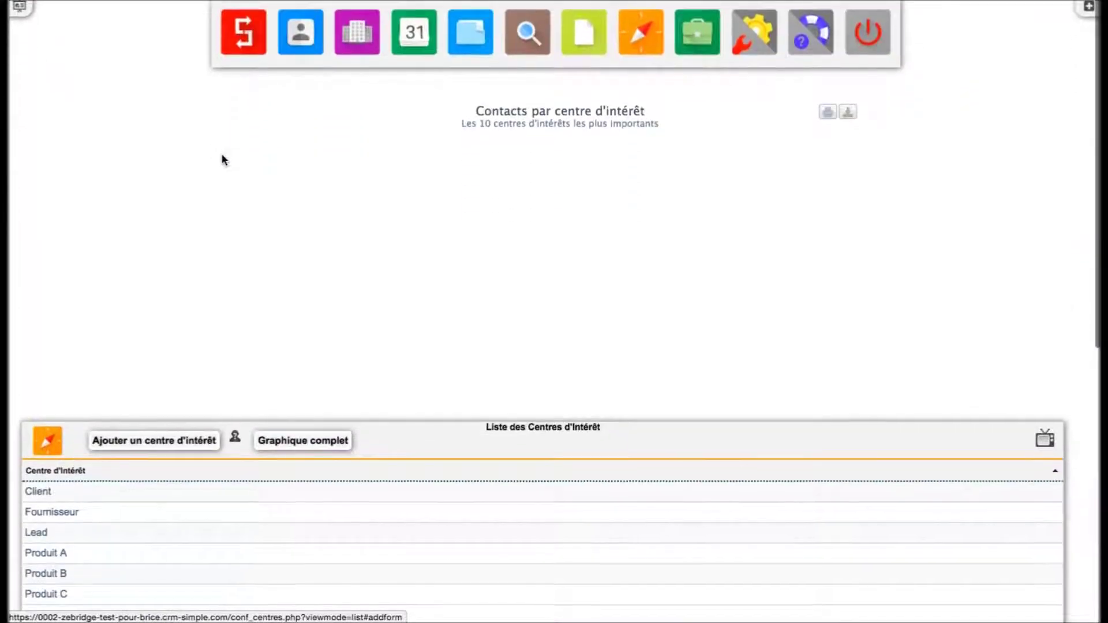
{"action": "left_click", "coordinate": [365, 46]}
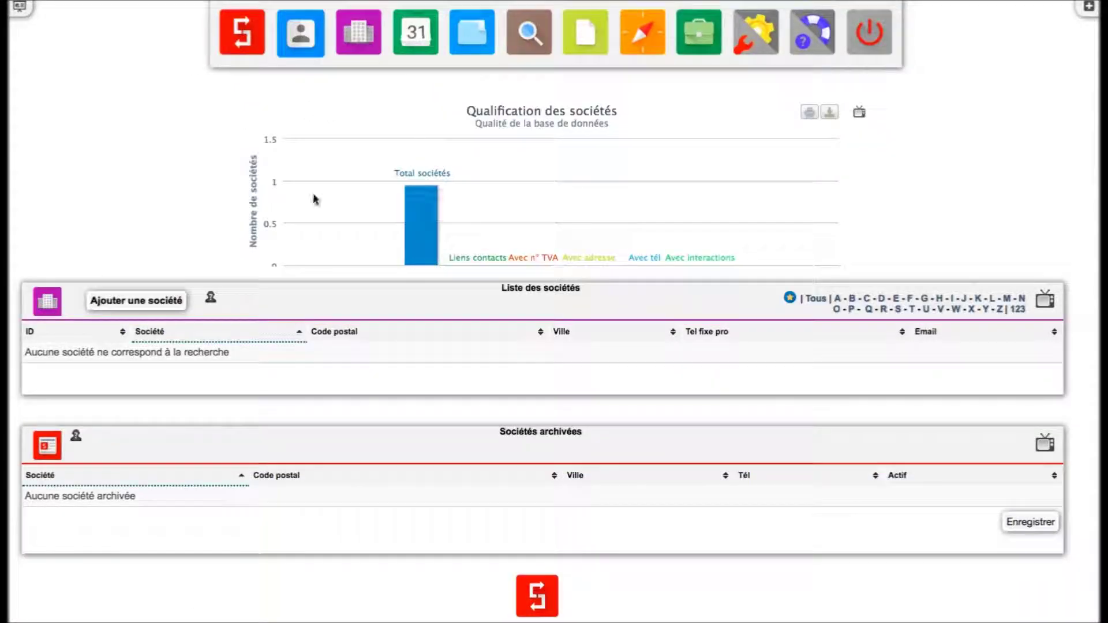
{"action": "left_click", "coordinate": [814, 299]}
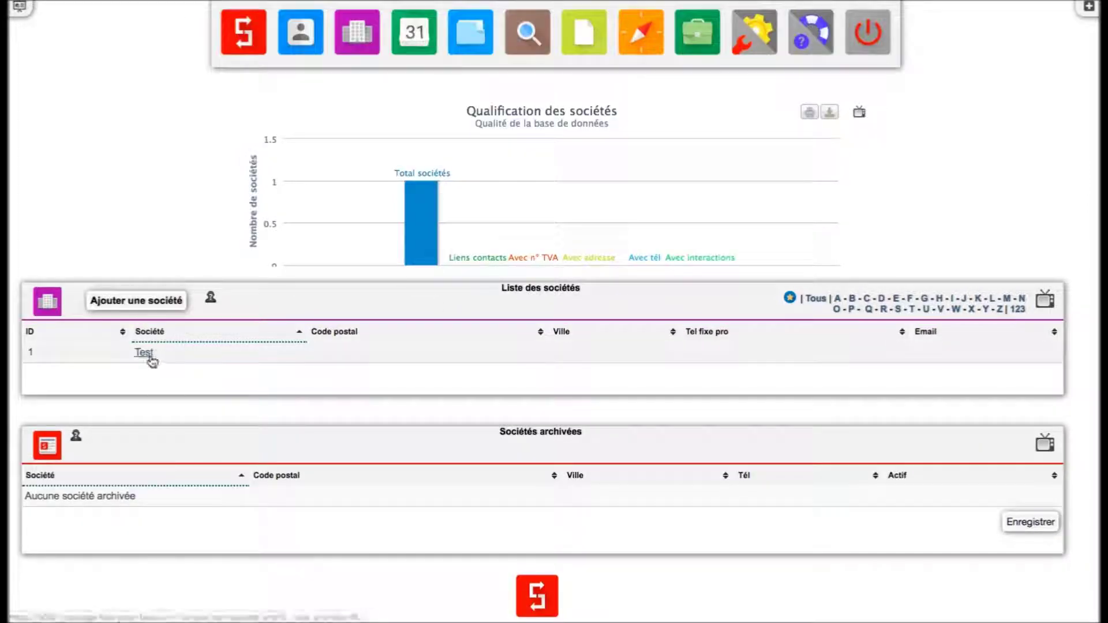
{"action": "left_click", "coordinate": [150, 357]}
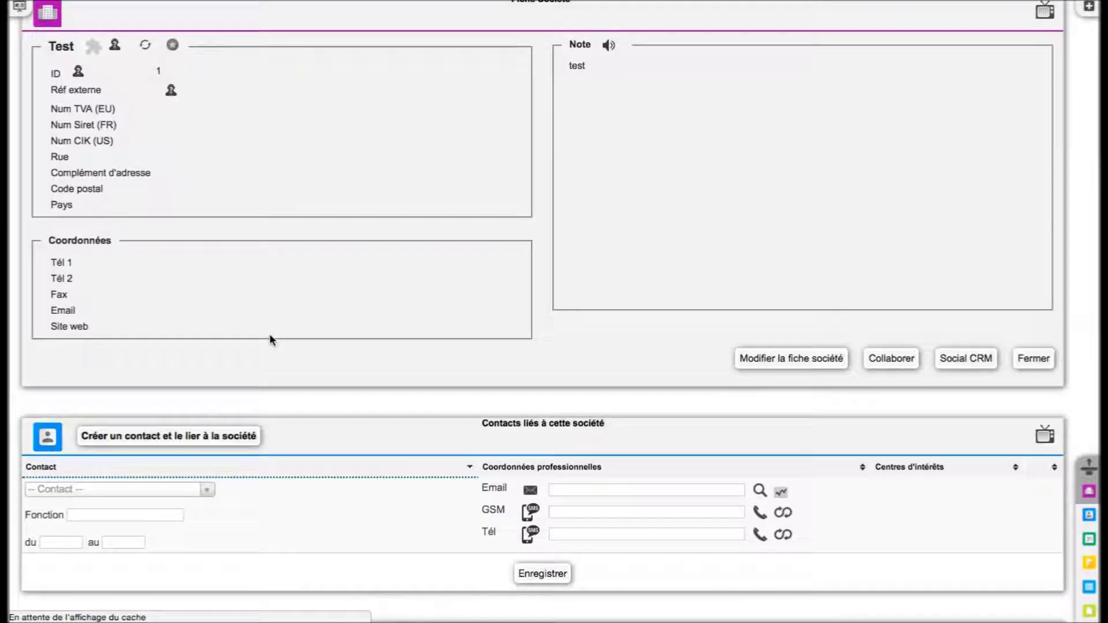
{"action": "left_click", "coordinate": [171, 445]}
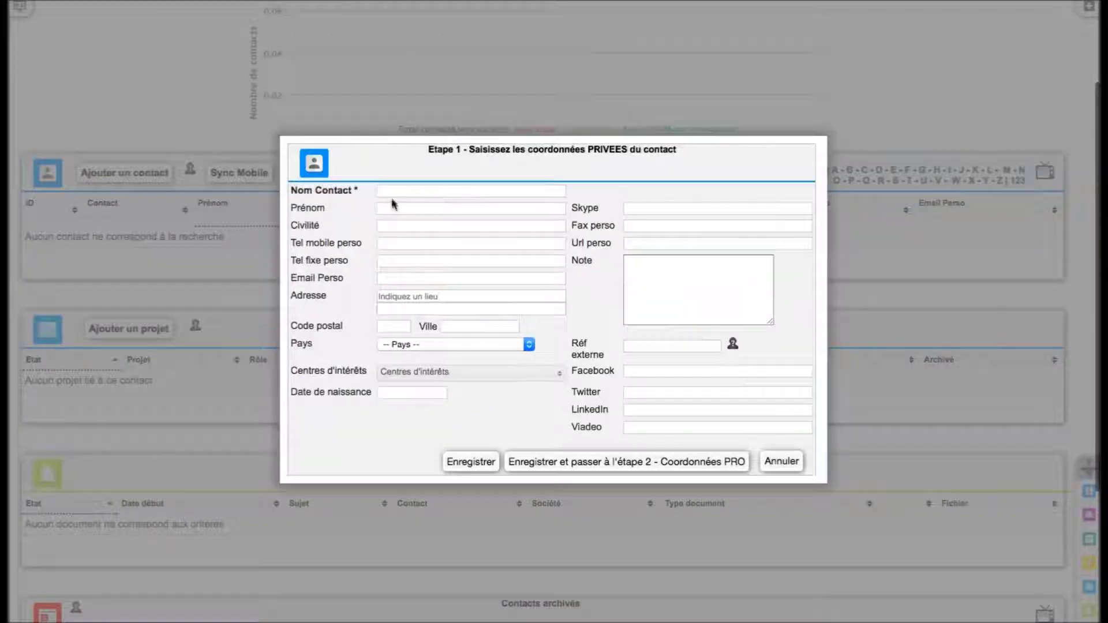
- Enter the new contact's surname and first name
{"action": "left_click", "coordinate": [397, 191]}
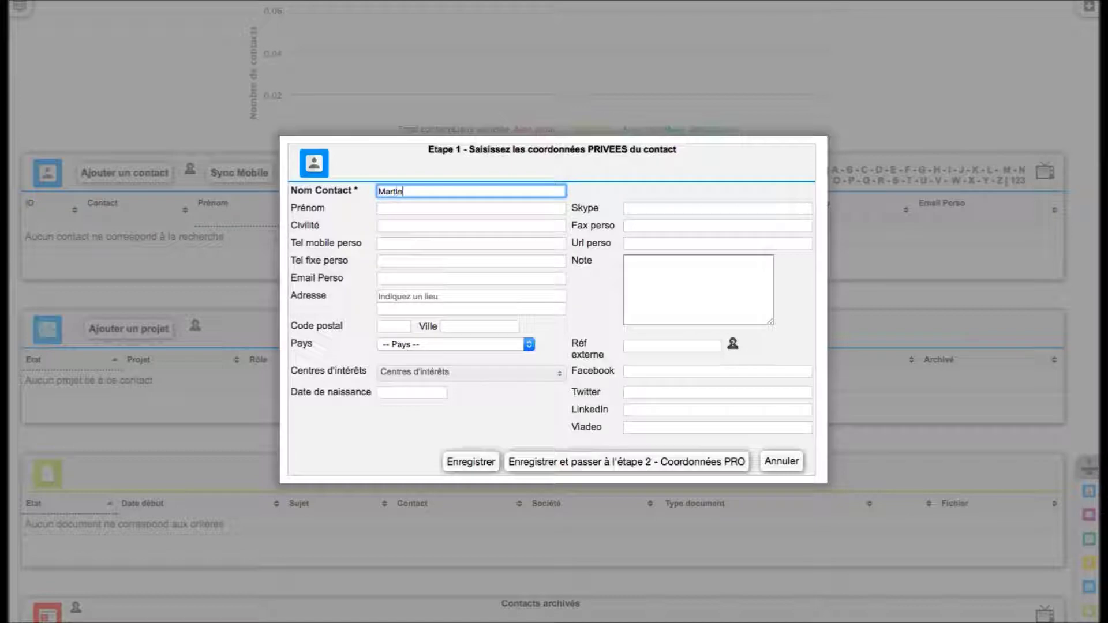
{"action": "key", "text": "Tab"}
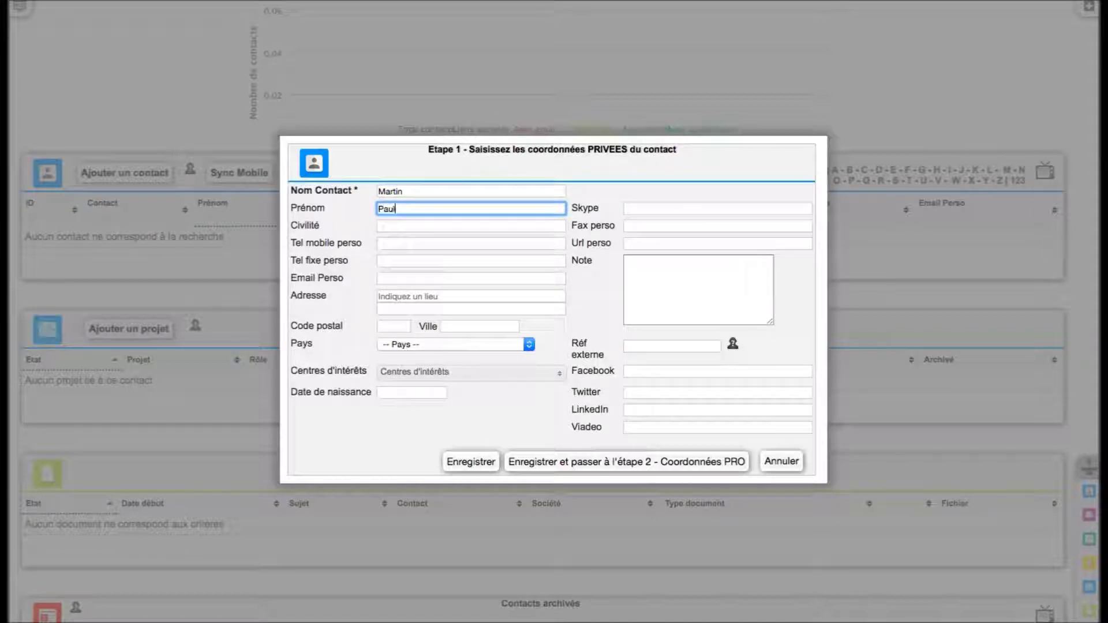
- Try interest selections, leaving Fournisseur and Produit B ticked
{"action": "left_click", "coordinate": [491, 375]}
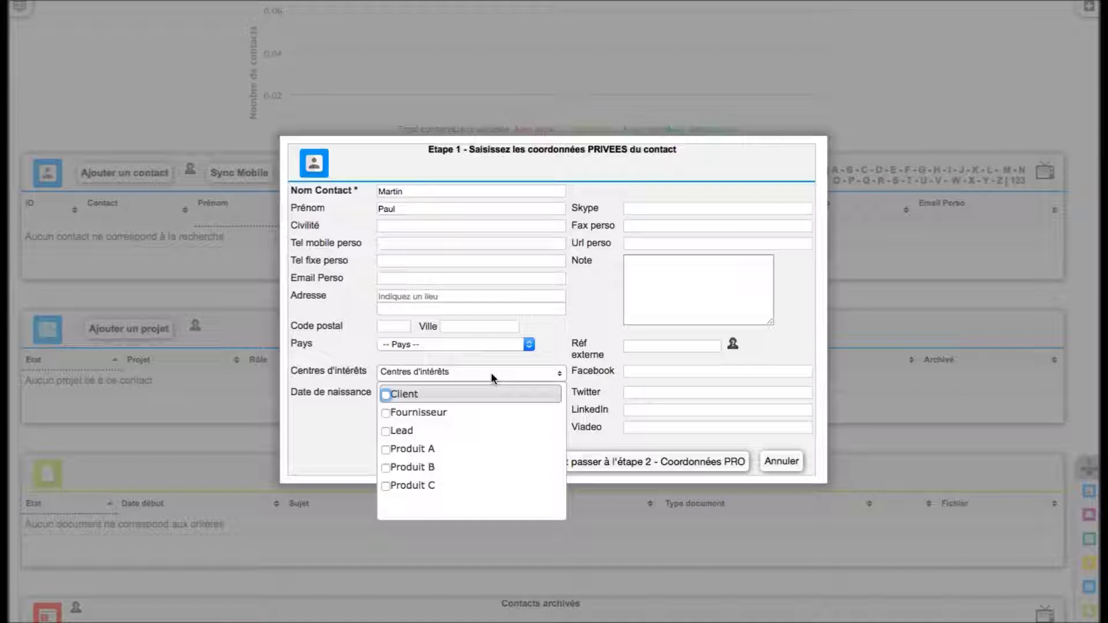
{"action": "left_click", "coordinate": [462, 431]}
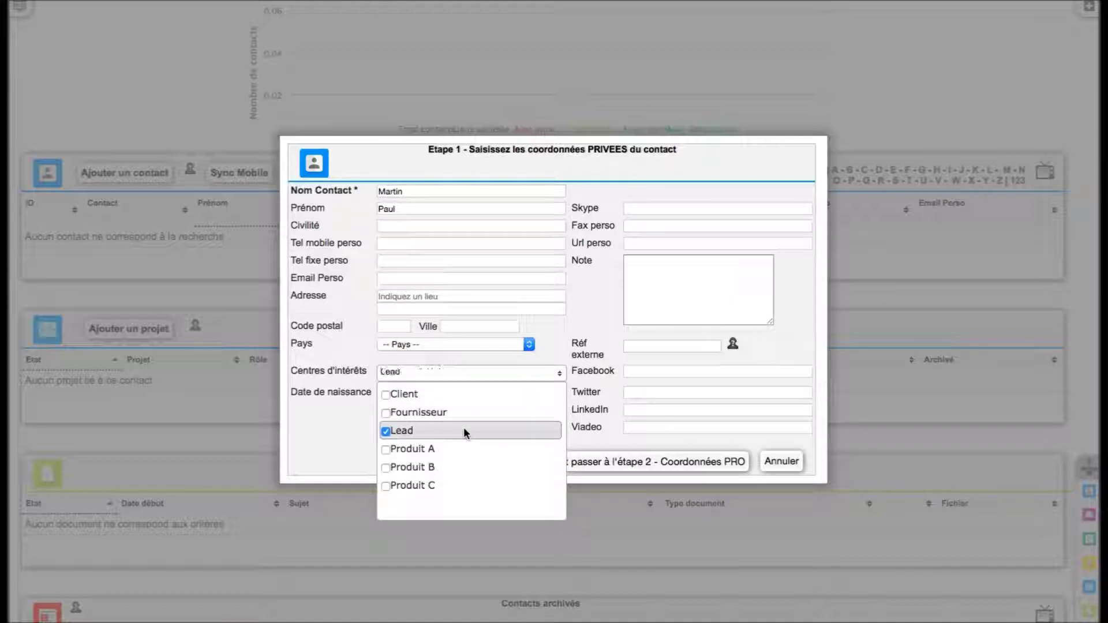
{"action": "left_click", "coordinate": [451, 449]}
{"action": "left_click", "coordinate": [301, 440]}
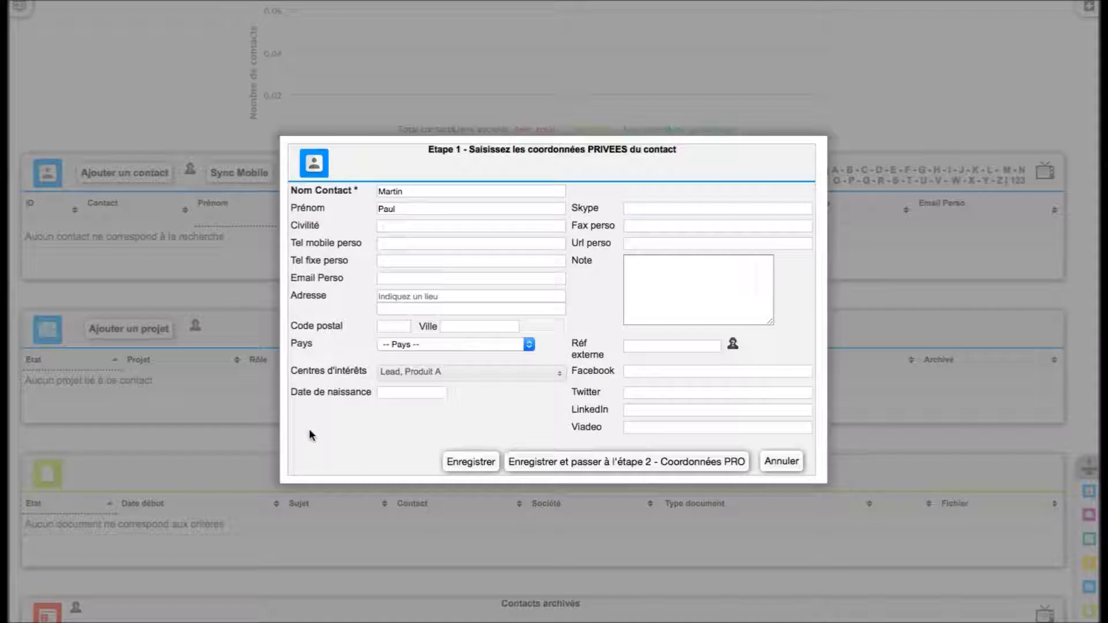
{"action": "left_click", "coordinate": [432, 374]}
{"action": "left_click", "coordinate": [418, 414]}
{"action": "left_click", "coordinate": [413, 431]}
{"action": "left_click", "coordinate": [407, 452]}
{"action": "left_click", "coordinate": [407, 465]}
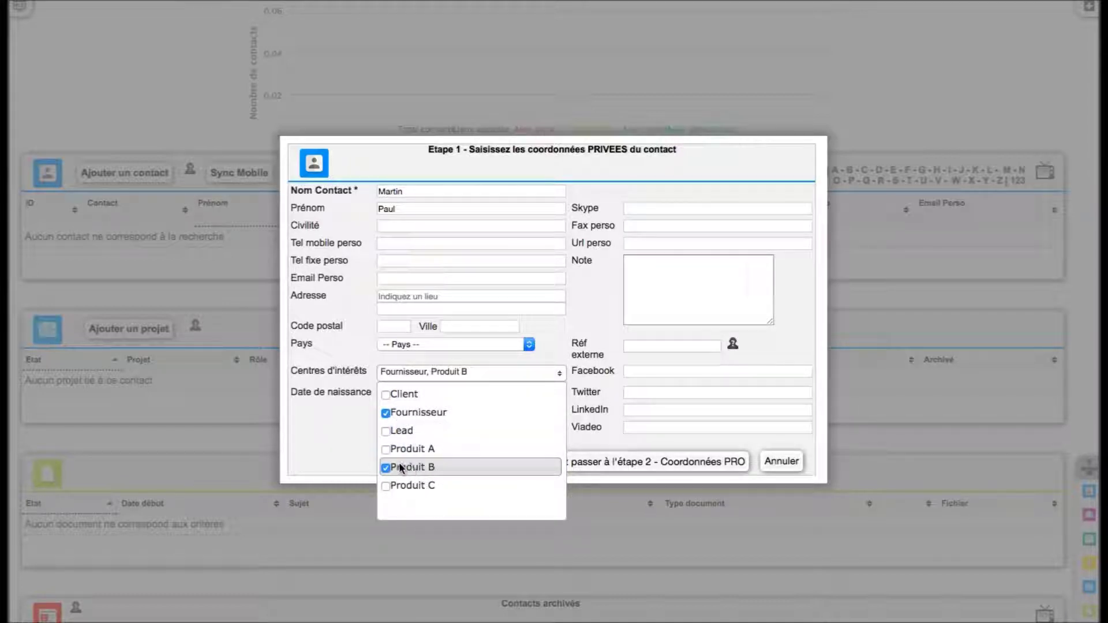
{"action": "left_click", "coordinate": [318, 450]}
- Finalize interests as Client, Produit B and Produit C and save to step 2
{"action": "left_click", "coordinate": [474, 378]}
{"action": "left_click", "coordinate": [436, 395]}
{"action": "left_click", "coordinate": [434, 413]}
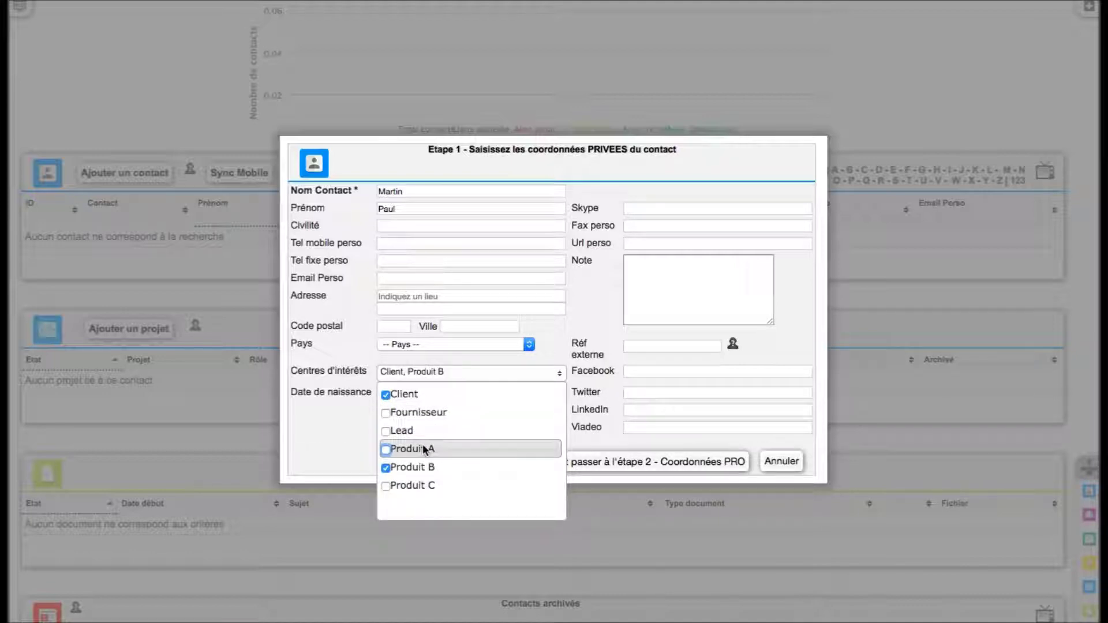
{"action": "left_click", "coordinate": [413, 487]}
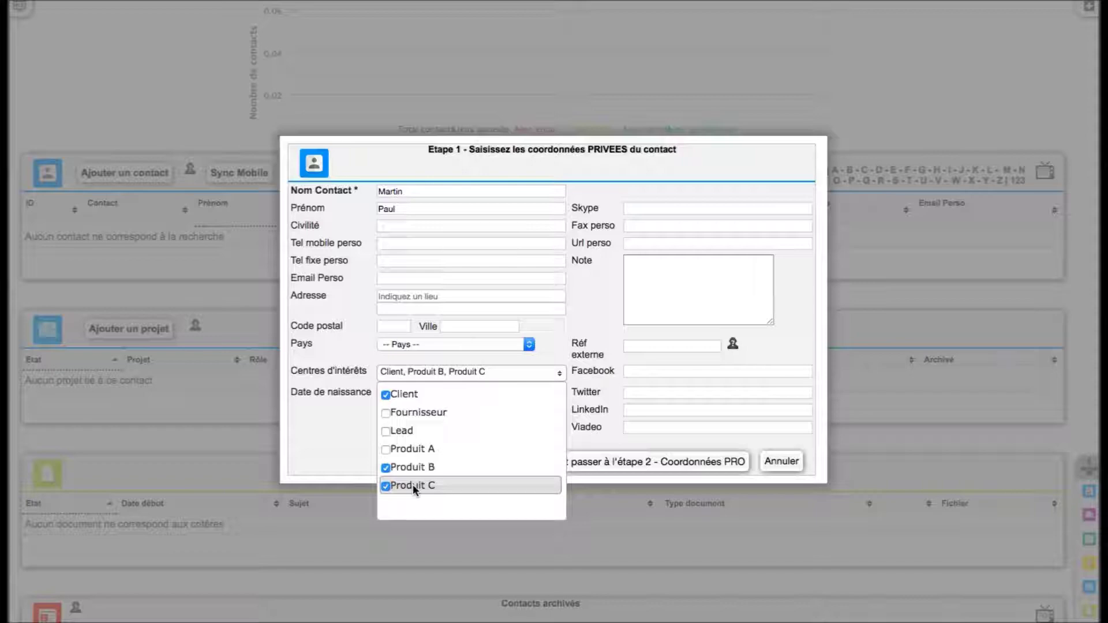
{"action": "left_click", "coordinate": [332, 454]}
{"action": "left_click", "coordinate": [589, 462]}
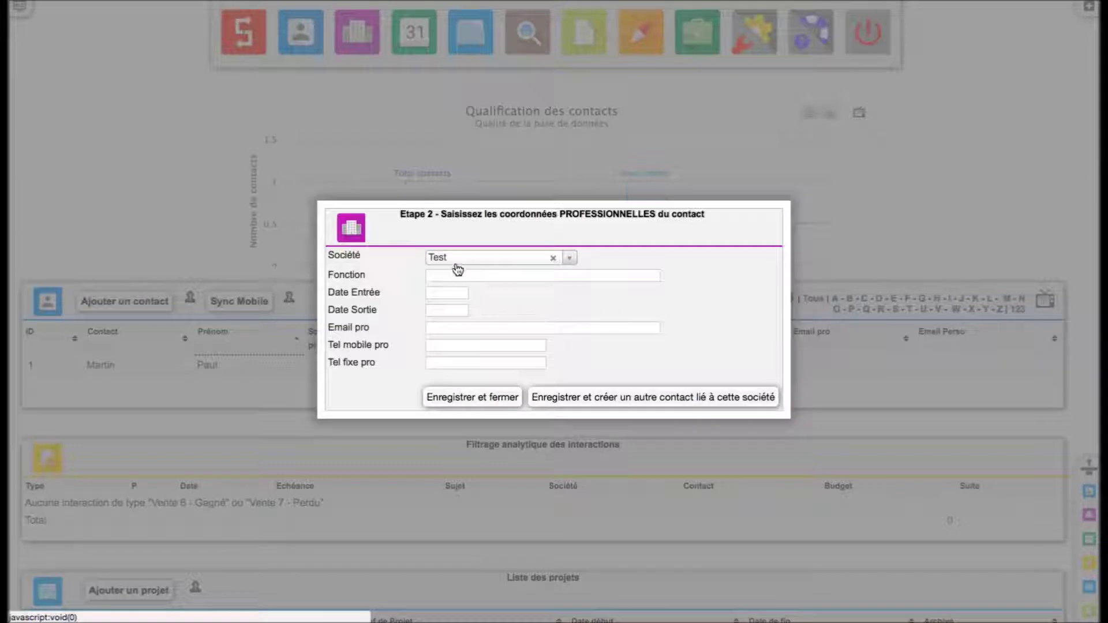
- Set the contact's Fonction to CEO and entry date to 15/01/2018
{"action": "left_click", "coordinate": [455, 275]}
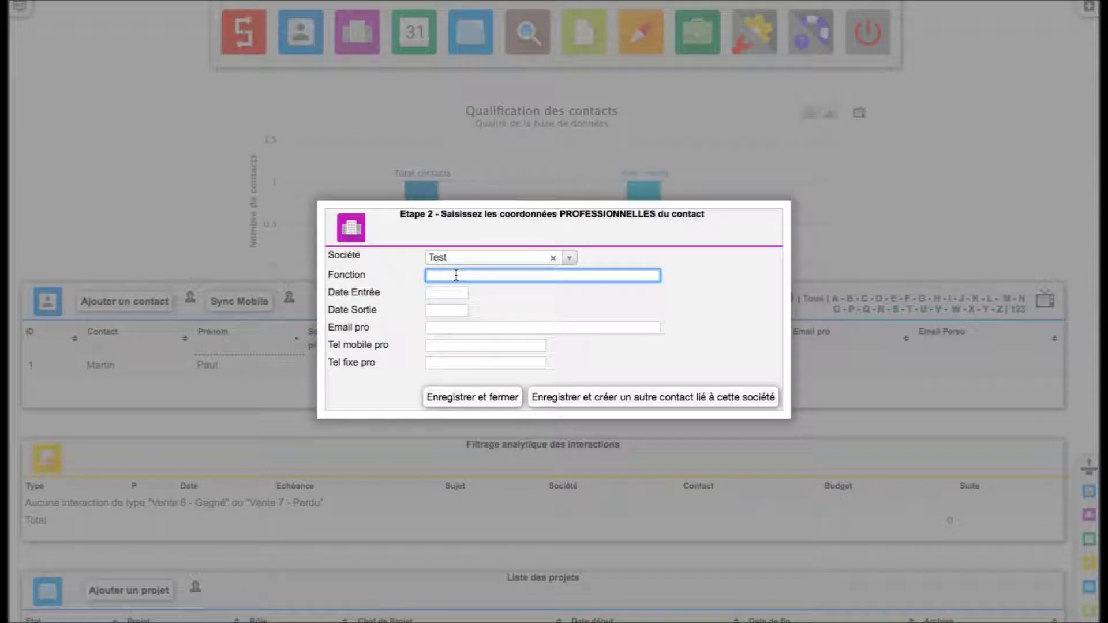
{"action": "type", "text": "CEO"}
{"action": "key", "text": "Tab"}
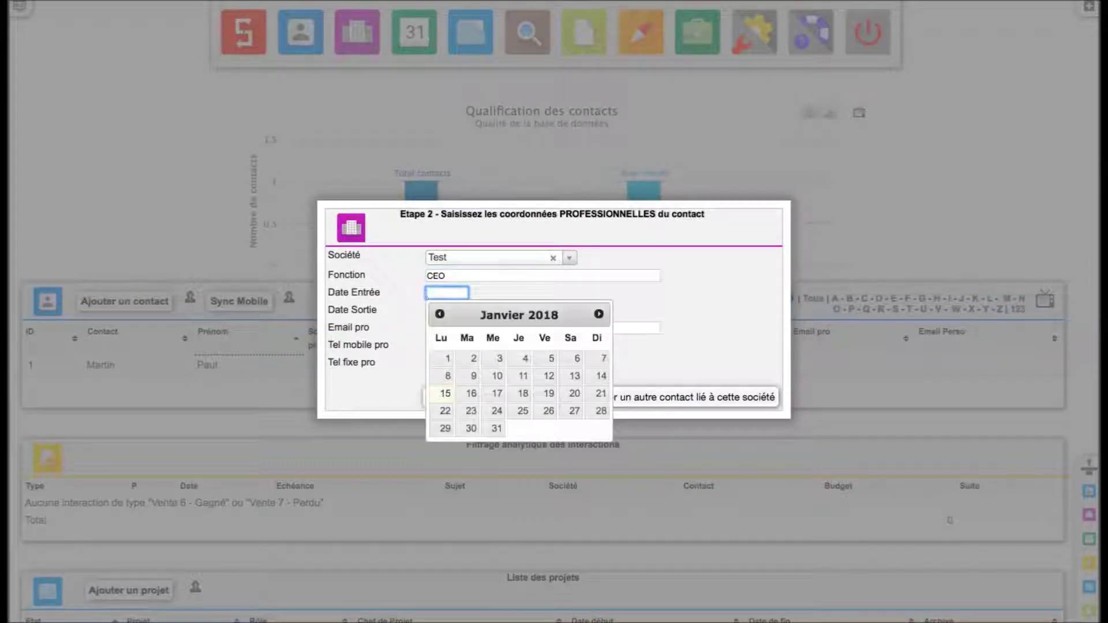
{"action": "left_click", "coordinate": [445, 393]}
- Fill in the professional e-mail and mobile number, then save and close
{"action": "left_click", "coordinate": [468, 326]}
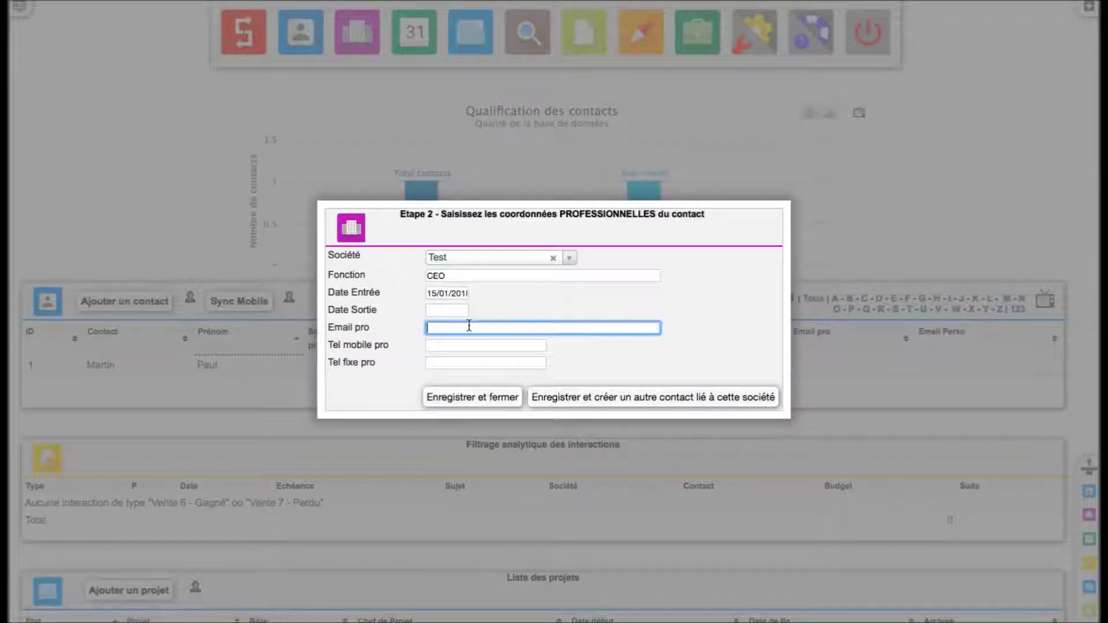
{"action": "type", "text": "sqrhgqs:jhgq:"}
{"action": "key", "text": "Tab"}
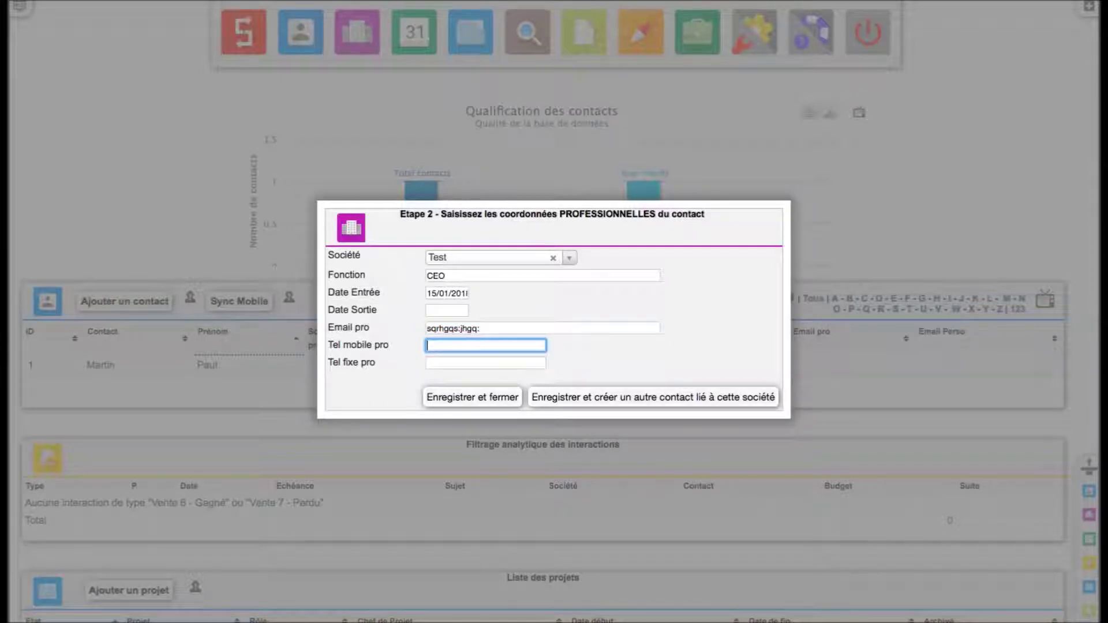
{"action": "type", "text": "757575757"}
{"action": "left_click", "coordinate": [458, 398]}
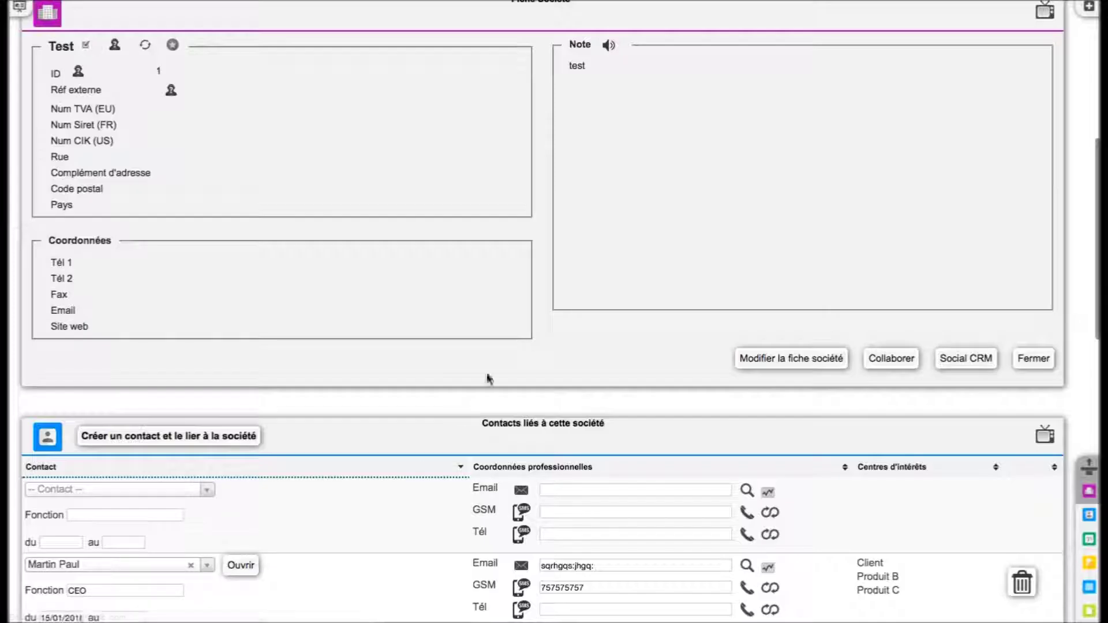
- Sort the Test company's linked contacts ascending by the Contact column
{"action": "scroll", "coordinate": [358, 318], "scroll_direction": "down", "scroll_amount": 1}
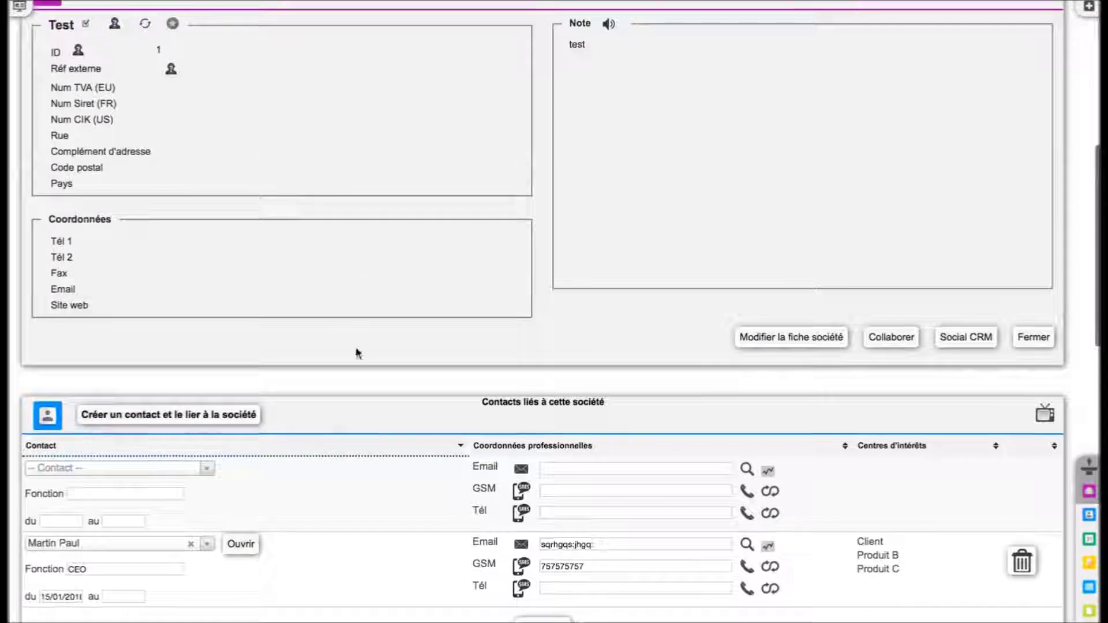
{"action": "left_click", "coordinate": [341, 448]}
{"action": "scroll", "coordinate": [384, 329], "scroll_direction": "down", "scroll_amount": 3}
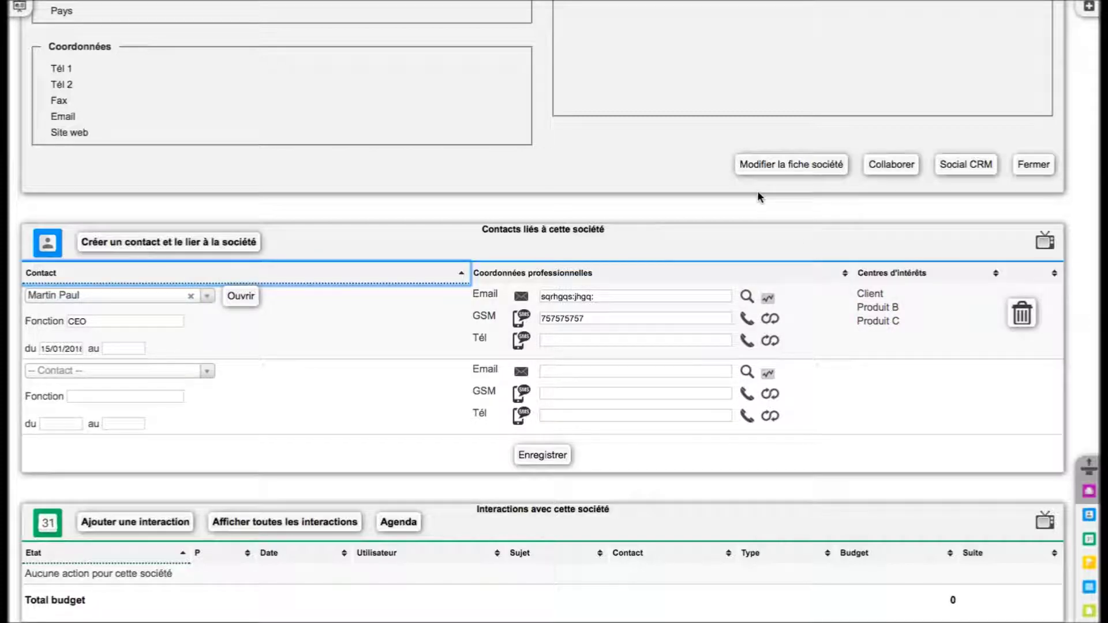
{"action": "scroll", "coordinate": [757, 194], "scroll_direction": "up", "scroll_amount": 10}
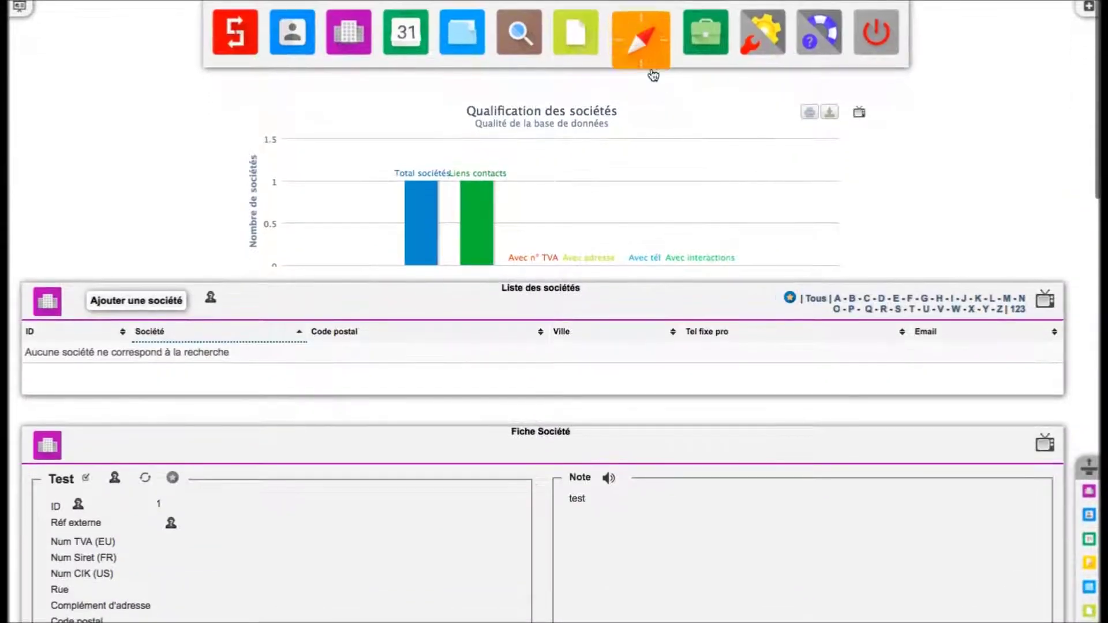
- Search contacts with the Client interest and open the result's company Test
{"action": "left_click", "coordinate": [642, 33]}
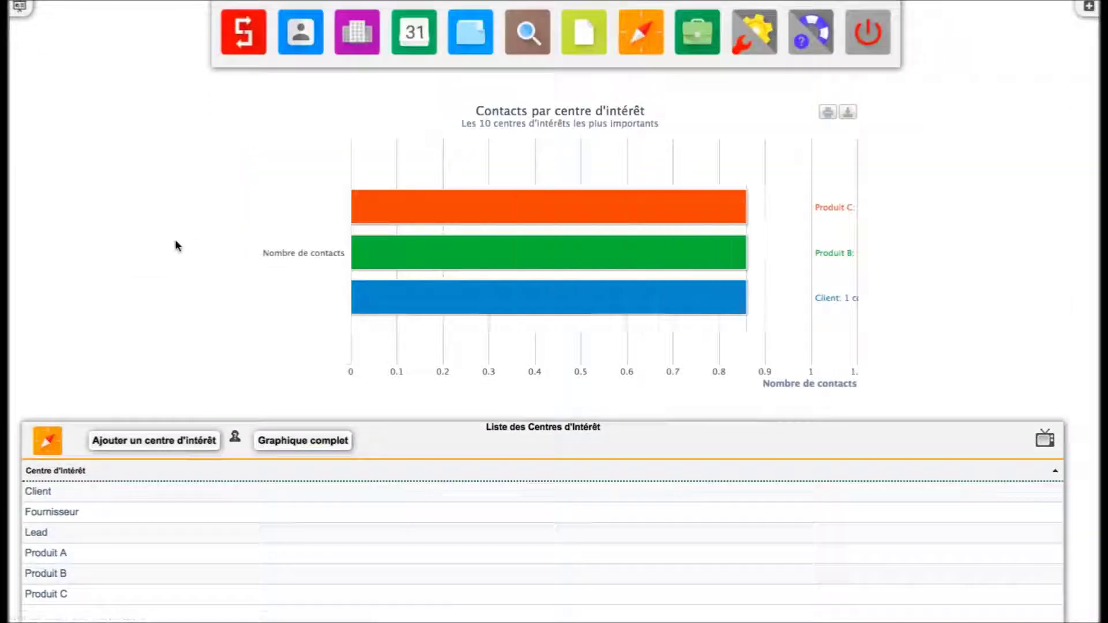
{"action": "scroll", "coordinate": [177, 245], "scroll_direction": "down", "scroll_amount": 8}
{"action": "left_click", "coordinate": [223, 258]}
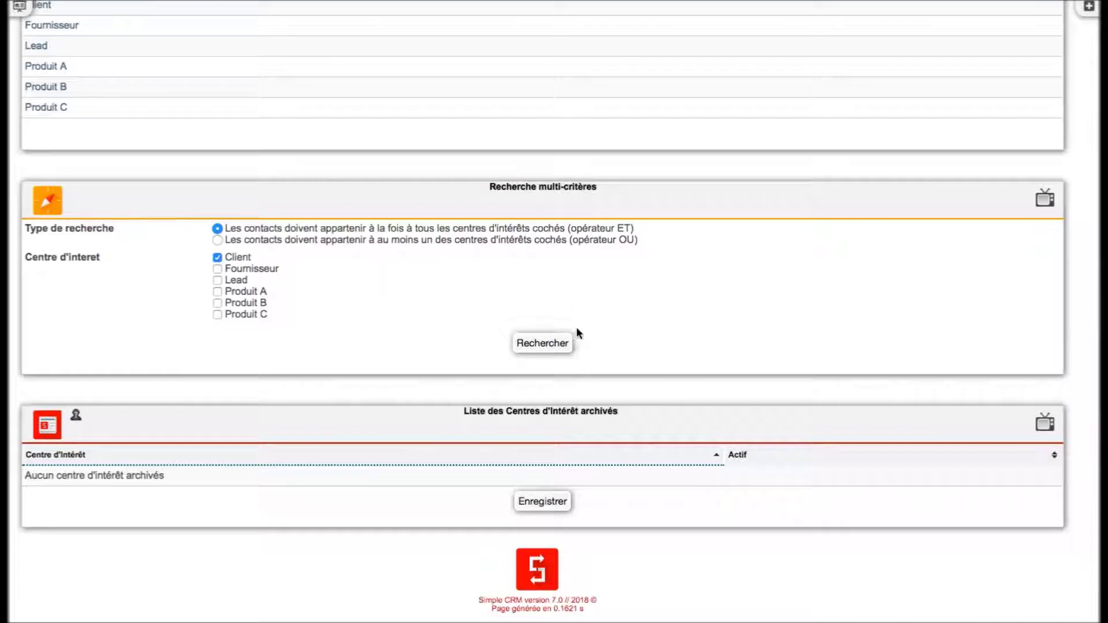
{"action": "left_click", "coordinate": [549, 345]}
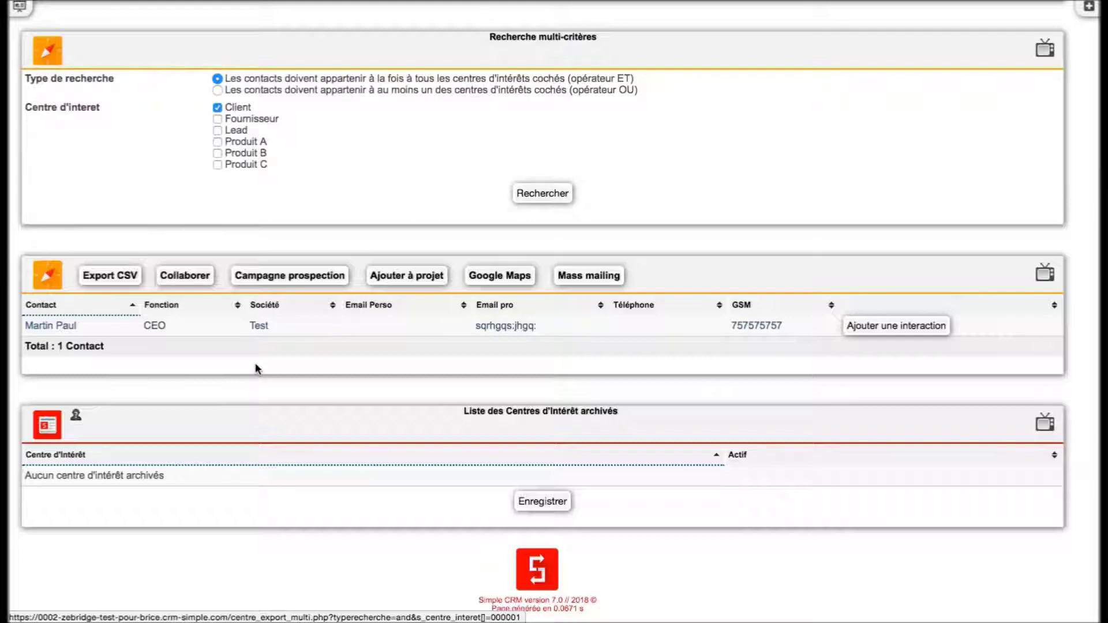
{"action": "left_click", "coordinate": [258, 325]}
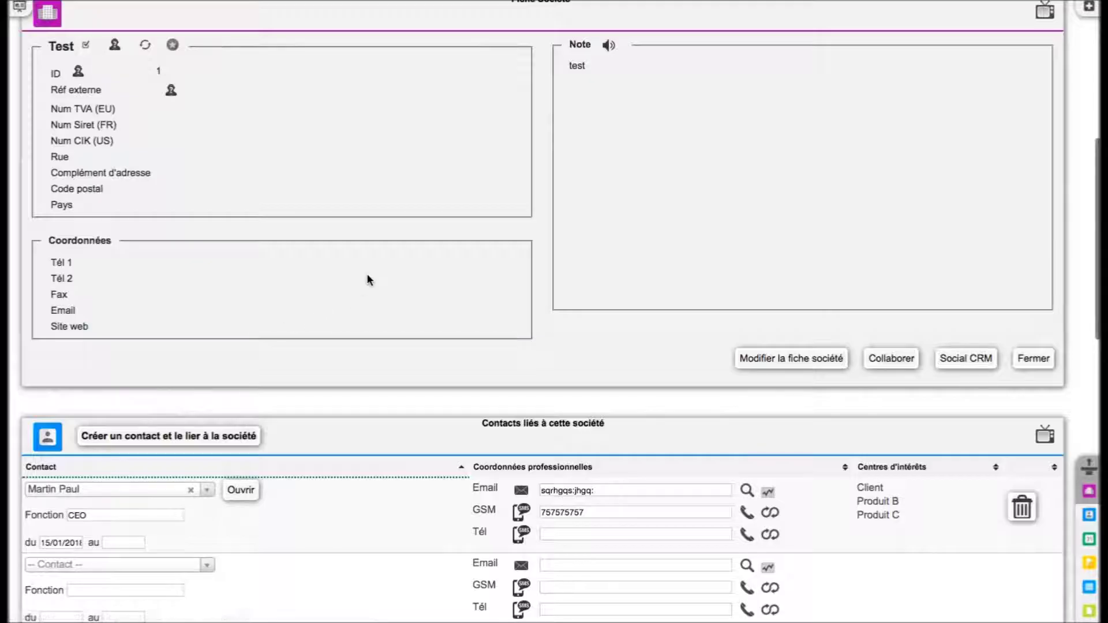
{"action": "scroll", "coordinate": [368, 274], "scroll_direction": "down", "scroll_amount": 2}
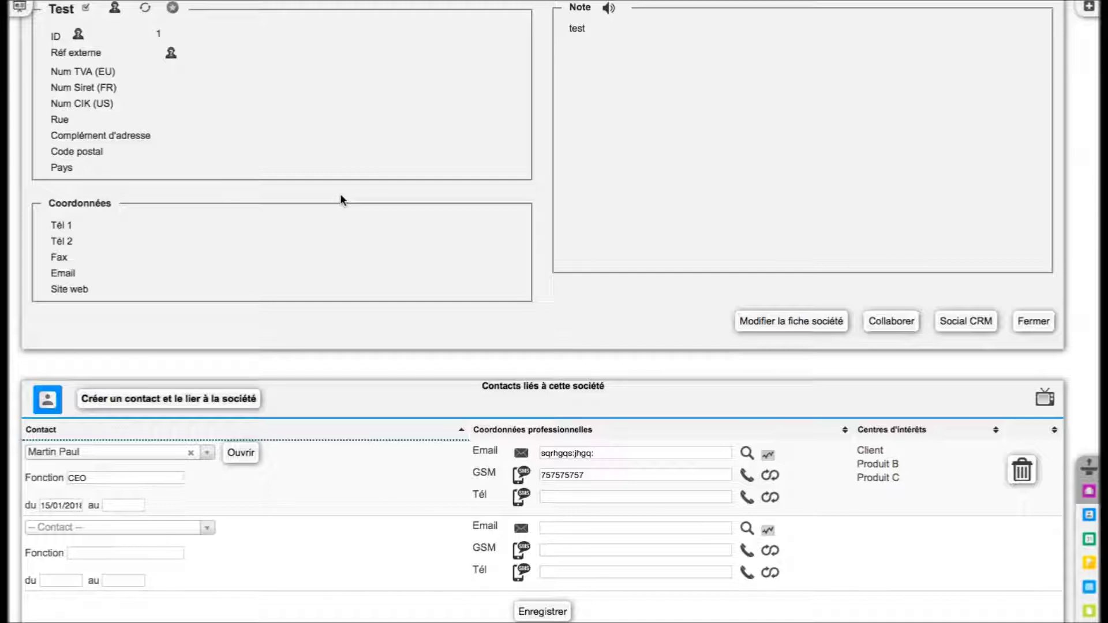
{"action": "scroll", "coordinate": [340, 196], "scroll_direction": "down", "scroll_amount": 2}
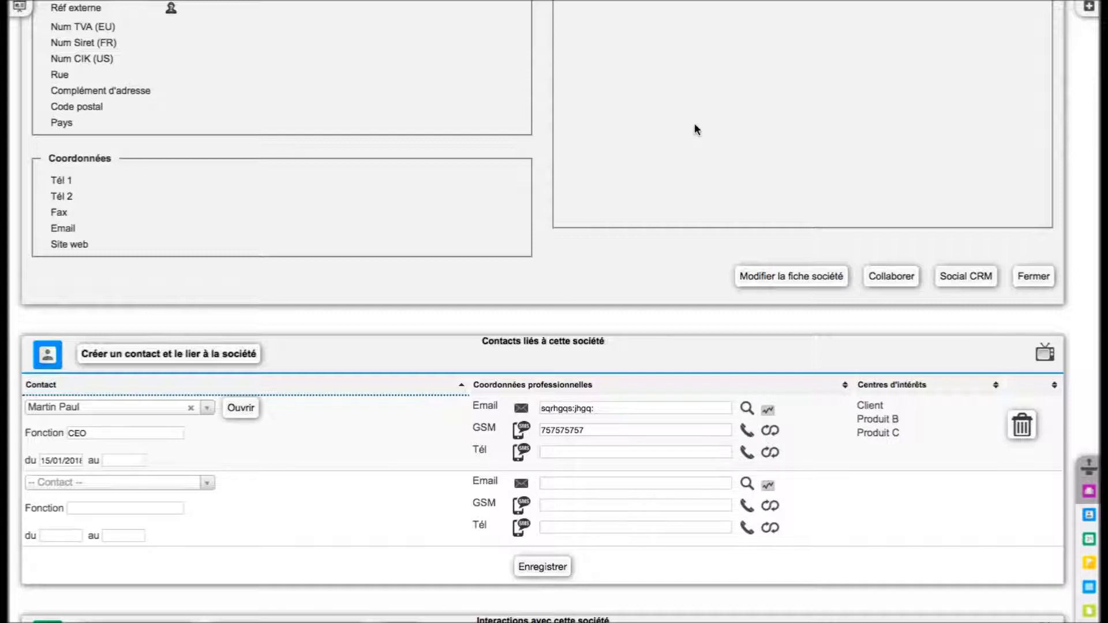
{"action": "scroll", "coordinate": [694, 123], "scroll_direction": "up", "scroll_amount": 15}
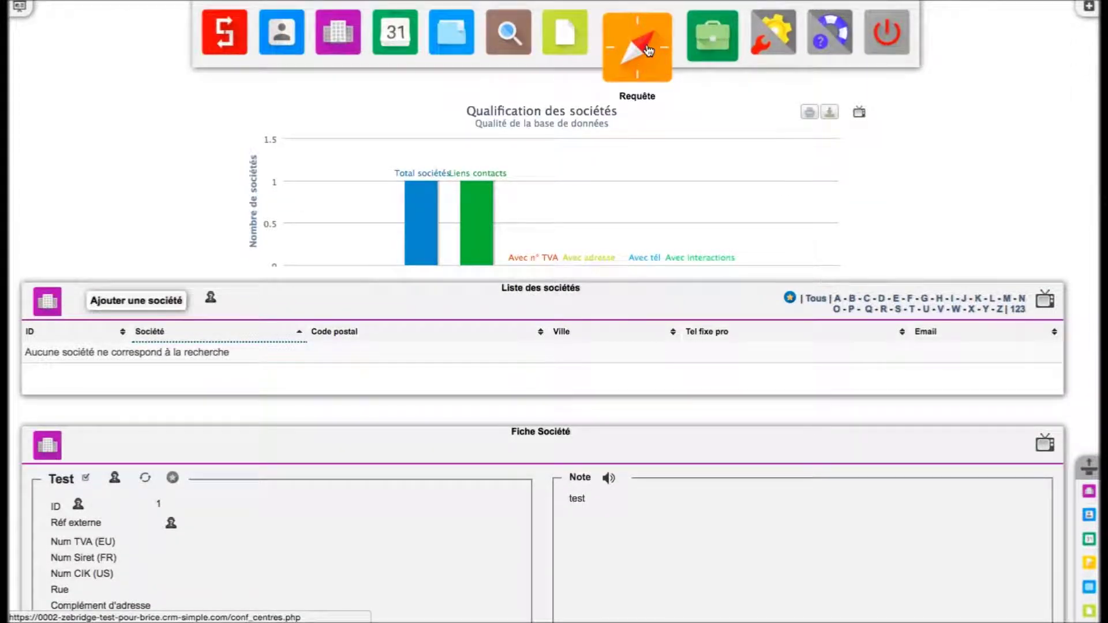
- Tick Client, Produit A and Produit B in Recherche multi-critères with the OU operator
{"action": "left_click", "coordinate": [658, 51]}
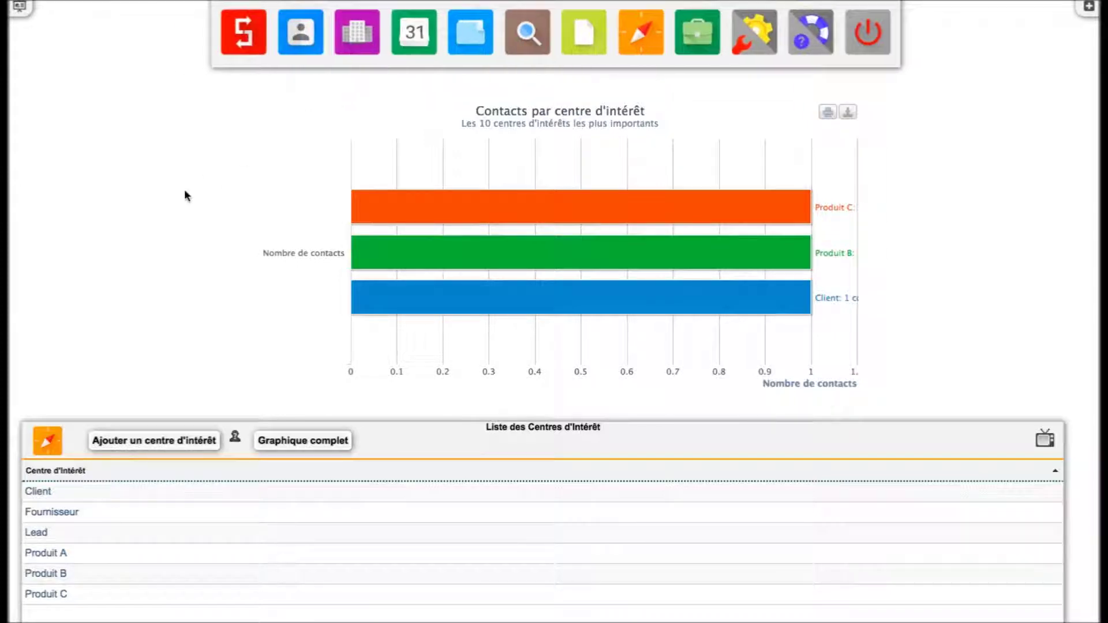
{"action": "scroll", "coordinate": [175, 200], "scroll_direction": "down", "scroll_amount": 3}
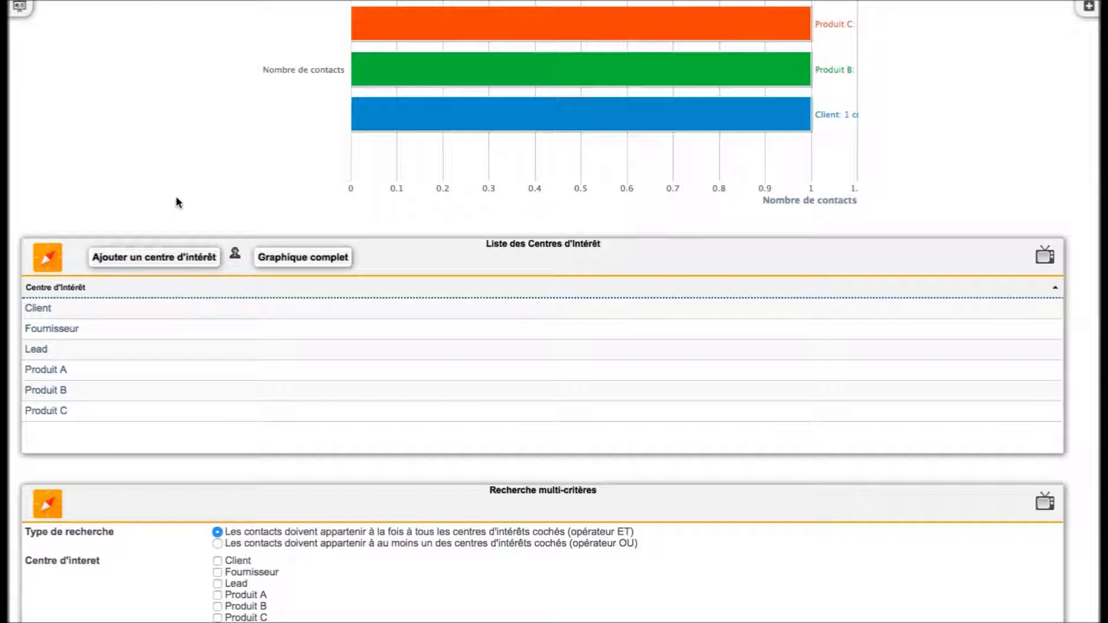
{"action": "scroll", "coordinate": [176, 197], "scroll_direction": "down", "scroll_amount": 5}
{"action": "scroll", "coordinate": [178, 200], "scroll_direction": "up", "scroll_amount": 1}
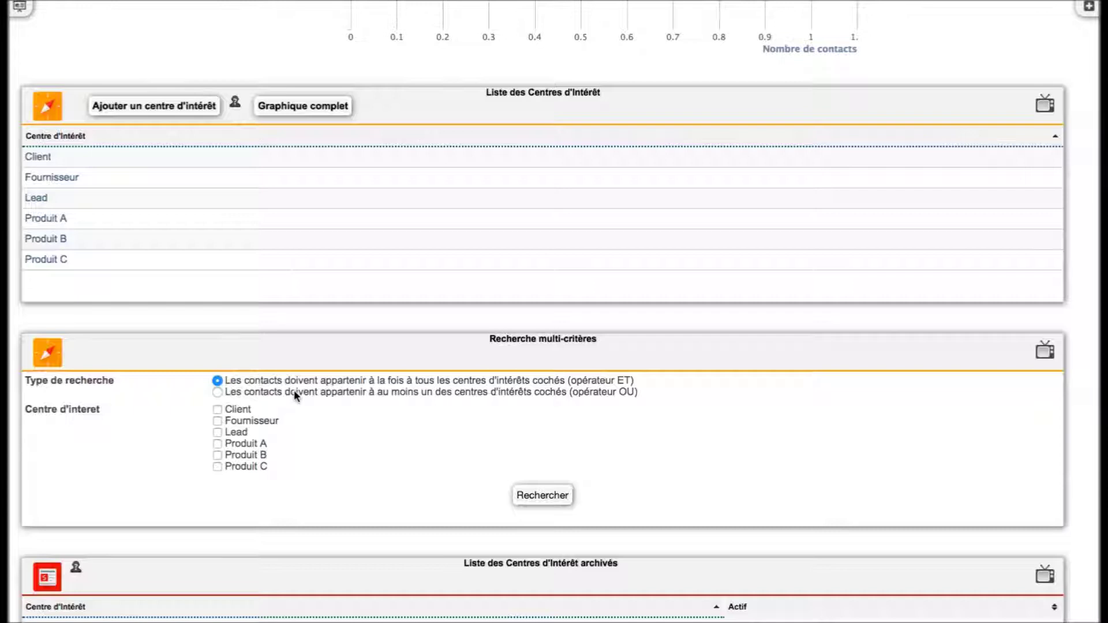
{"action": "left_click", "coordinate": [219, 409]}
{"action": "left_click", "coordinate": [227, 444]}
{"action": "left_click", "coordinate": [233, 457]}
{"action": "left_click", "coordinate": [217, 392]}
{"action": "scroll", "coordinate": [346, 444], "scroll_direction": "up", "scroll_amount": 6}
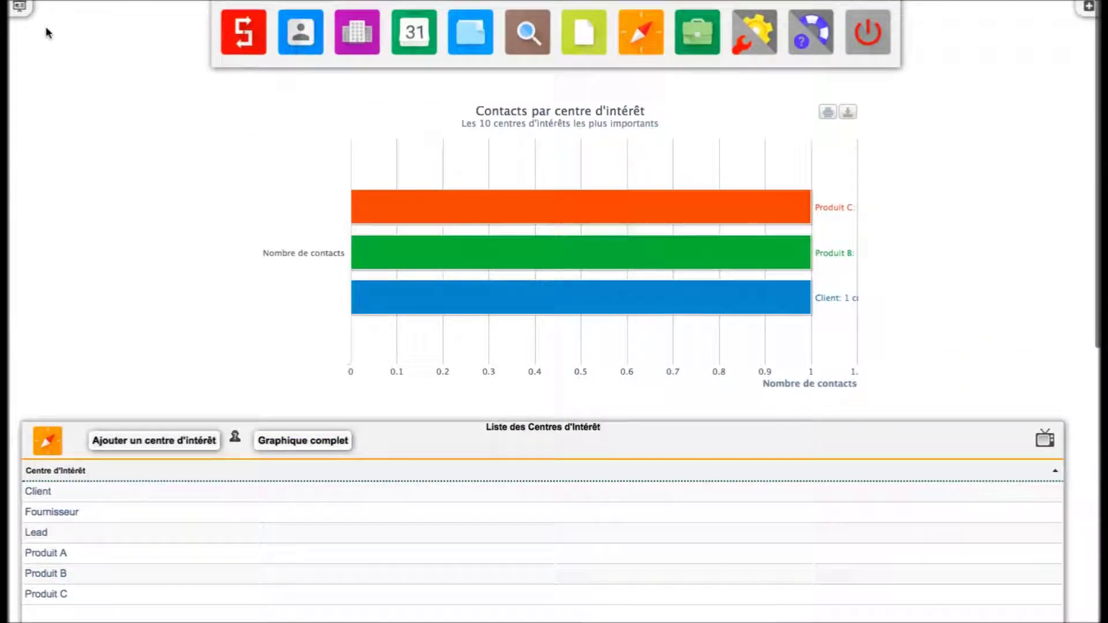
- Open the Mode expert contact filter from the Big data mining apps
{"action": "left_click", "coordinate": [24, 16]}
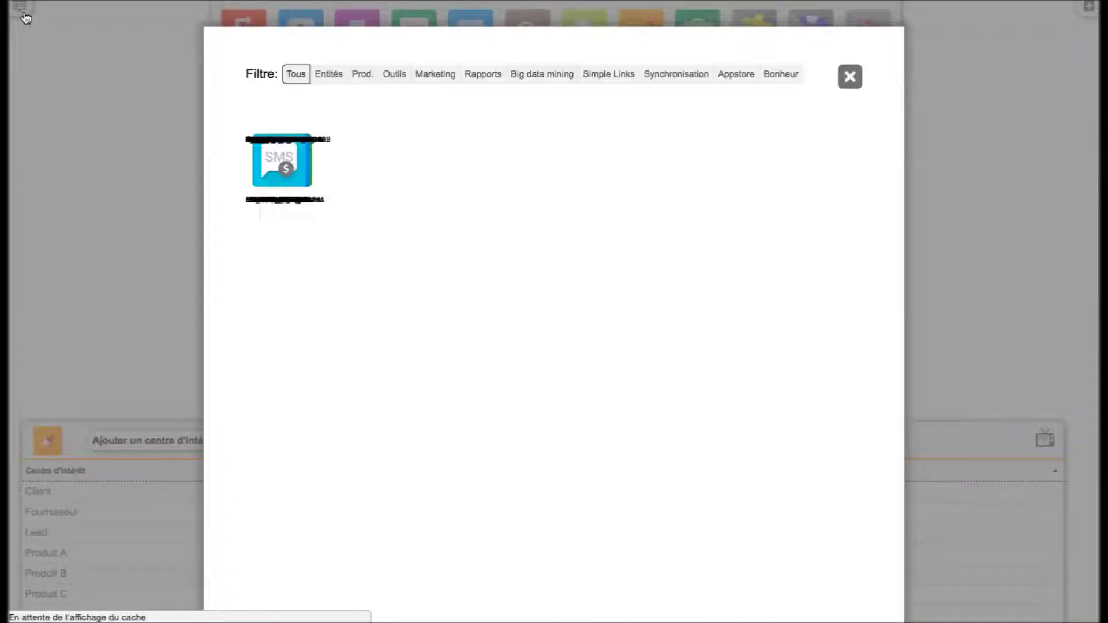
{"action": "left_click", "coordinate": [541, 74]}
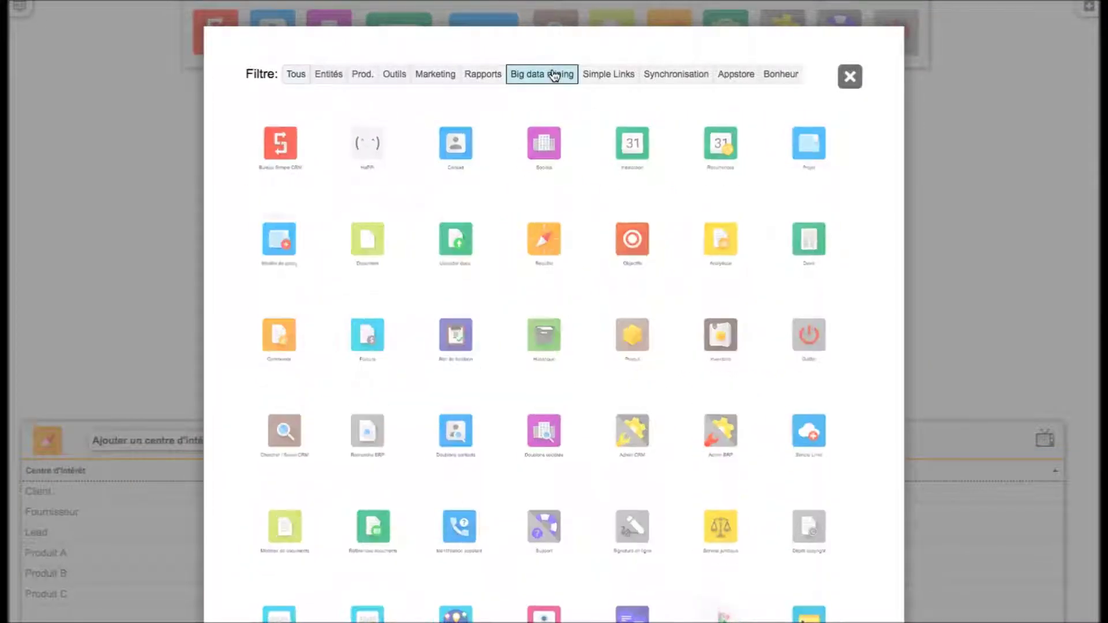
{"action": "left_click", "coordinate": [809, 238]}
{"action": "scroll", "coordinate": [591, 322], "scroll_direction": "down", "scroll_amount": 20}
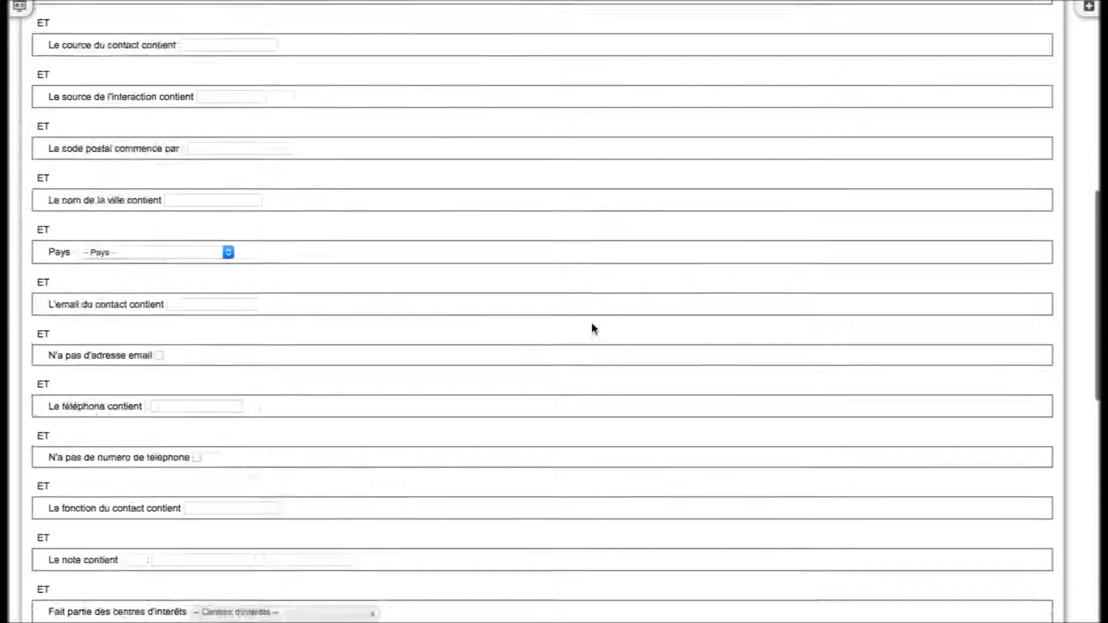
{"action": "scroll", "coordinate": [591, 322], "scroll_direction": "up", "scroll_amount": 2}
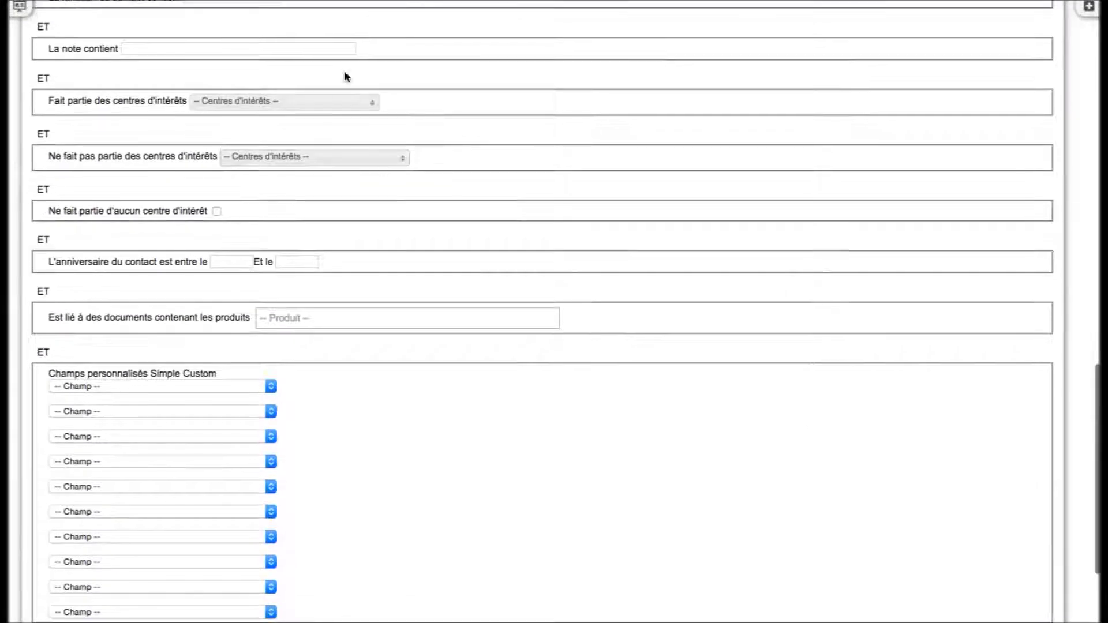
- Require interest centre Produit A and exclude Produit B in the filter
{"action": "left_click", "coordinate": [313, 98]}
{"action": "left_click", "coordinate": [292, 171]}
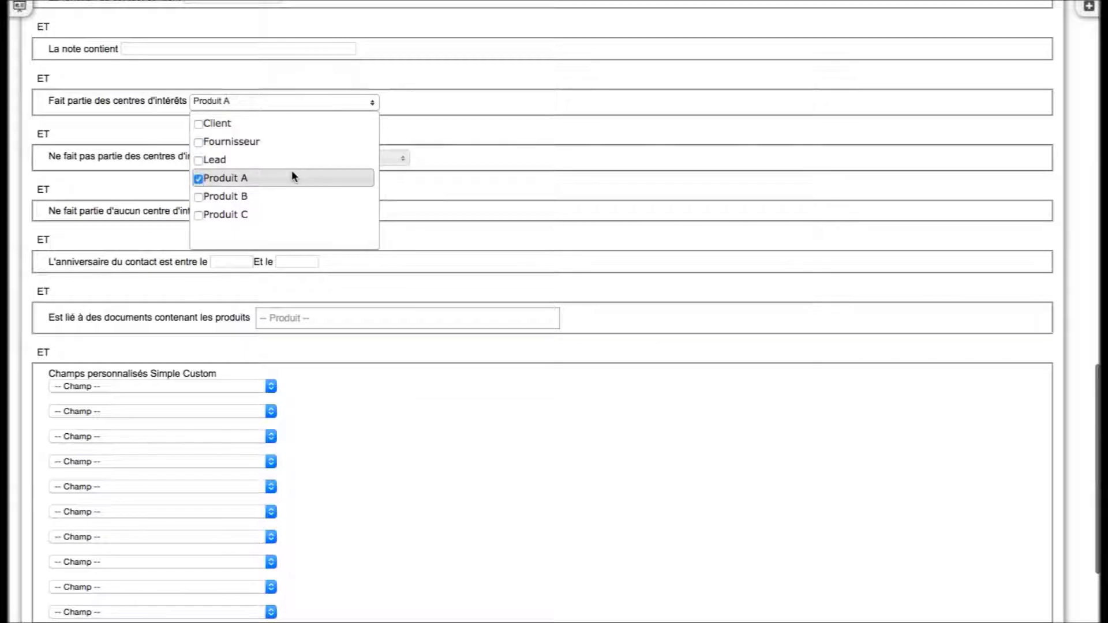
{"action": "left_click", "coordinate": [507, 106]}
{"action": "left_click", "coordinate": [378, 157]}
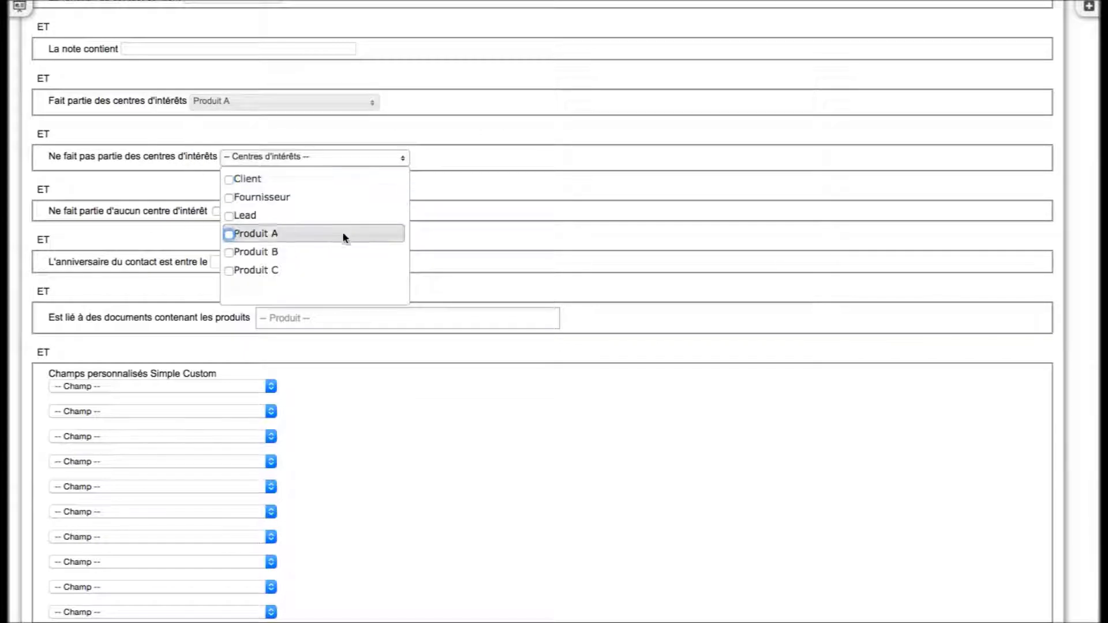
{"action": "left_click", "coordinate": [341, 251]}
{"action": "left_click", "coordinate": [527, 171]}
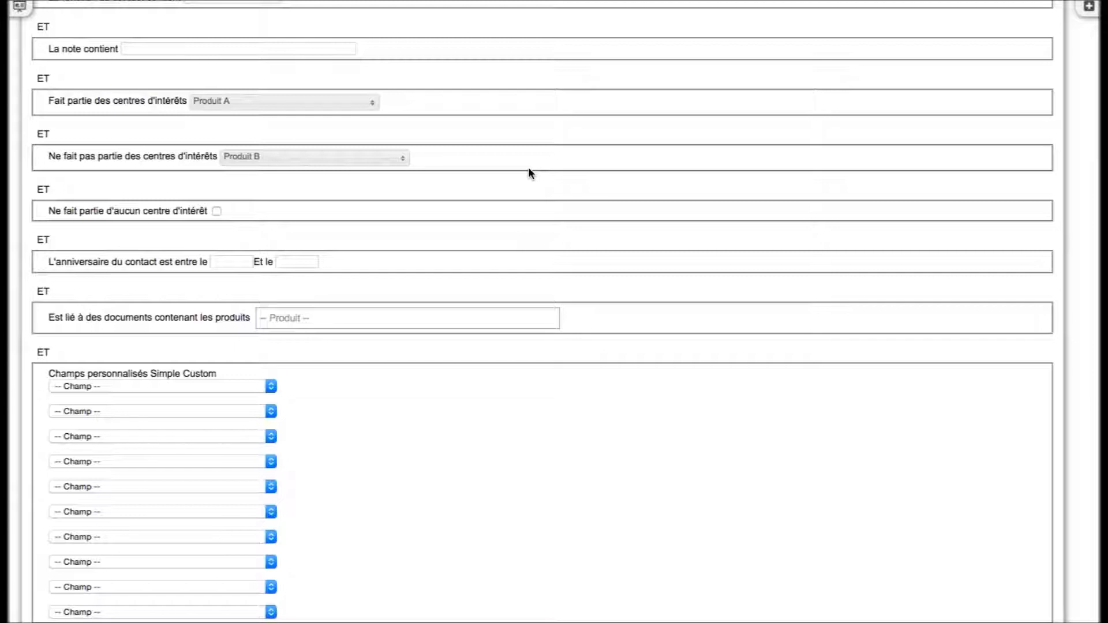
{"action": "scroll", "coordinate": [529, 168], "scroll_direction": "up", "scroll_amount": 15}
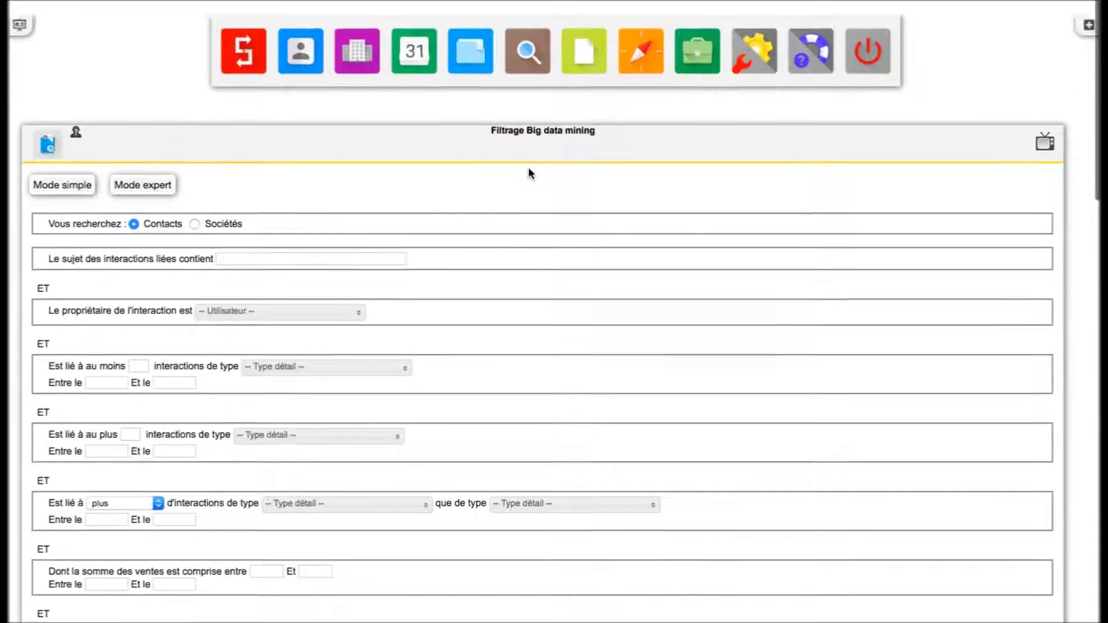
- Go back to the Bureau Simple CRM home dashboard
{"action": "left_click", "coordinate": [254, 57]}
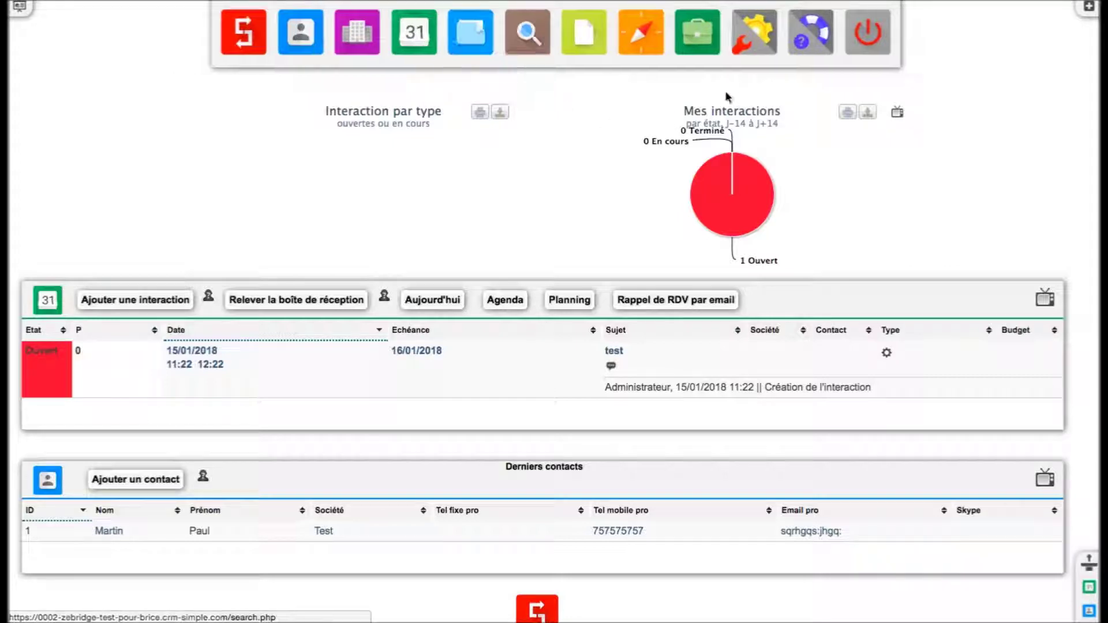
- In Admin CRM's Champs personnalisés tab, display the custom fields of the Société table
{"action": "left_click", "coordinate": [747, 54]}
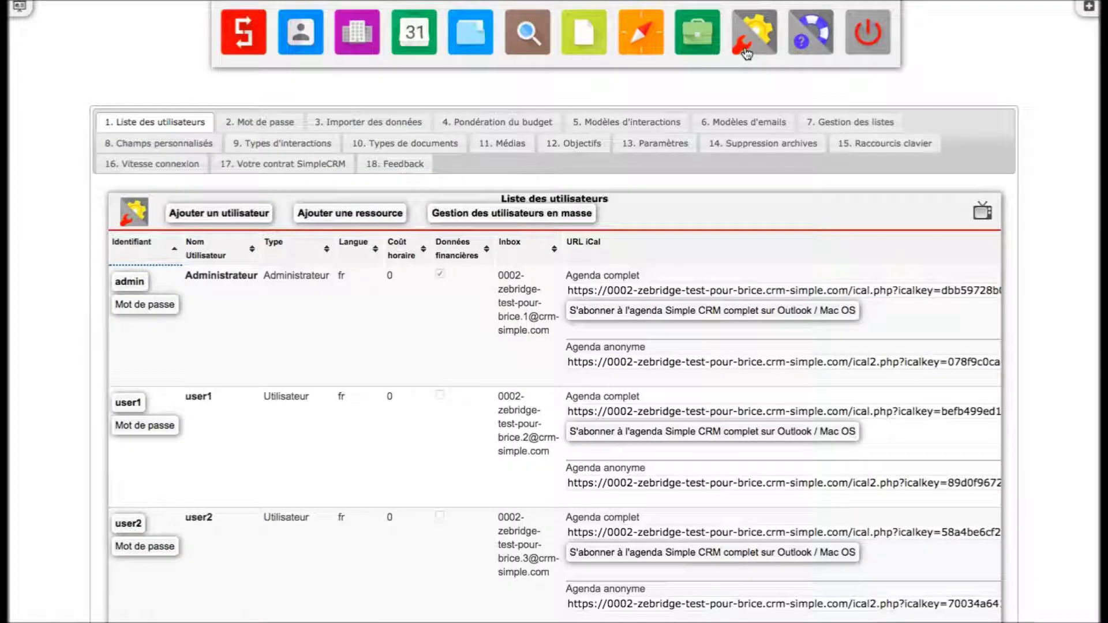
{"action": "left_click", "coordinate": [181, 144]}
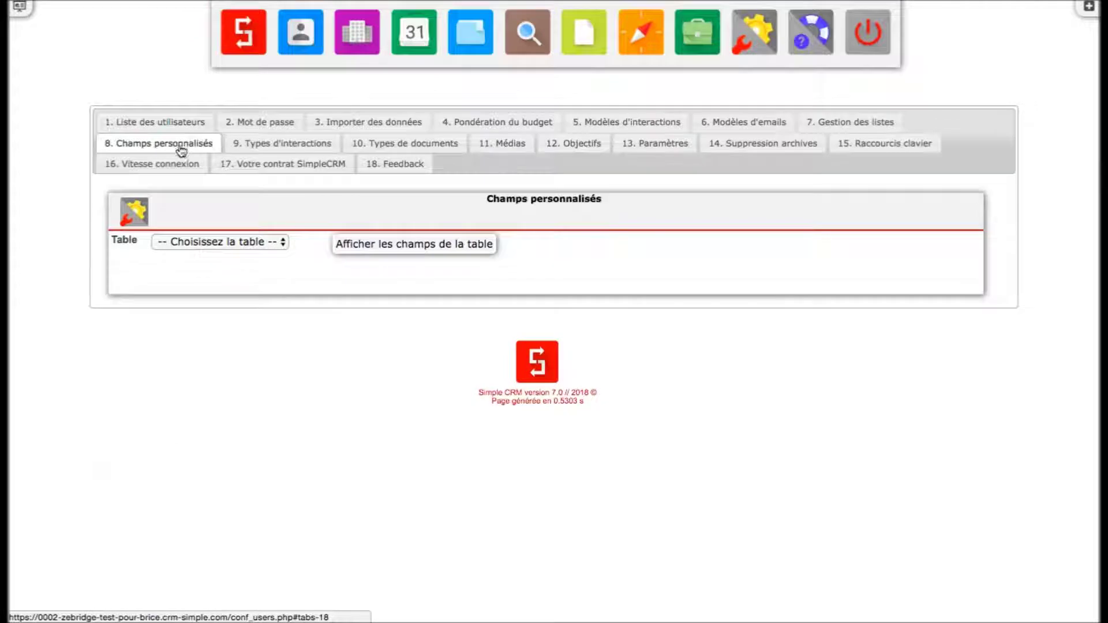
{"action": "left_click", "coordinate": [223, 242]}
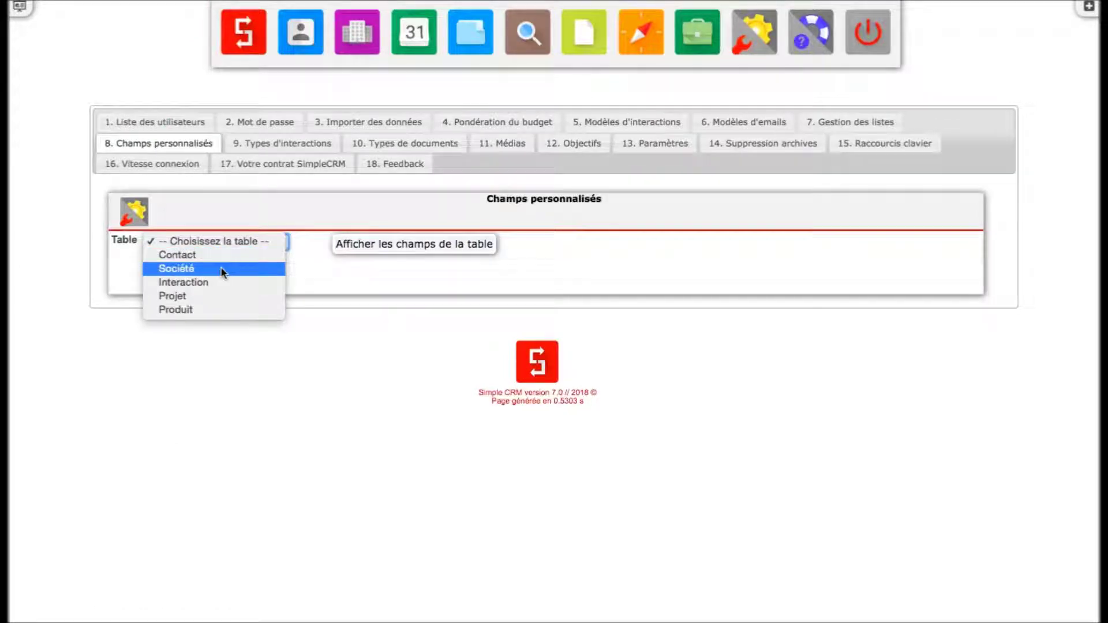
{"action": "left_click", "coordinate": [223, 268]}
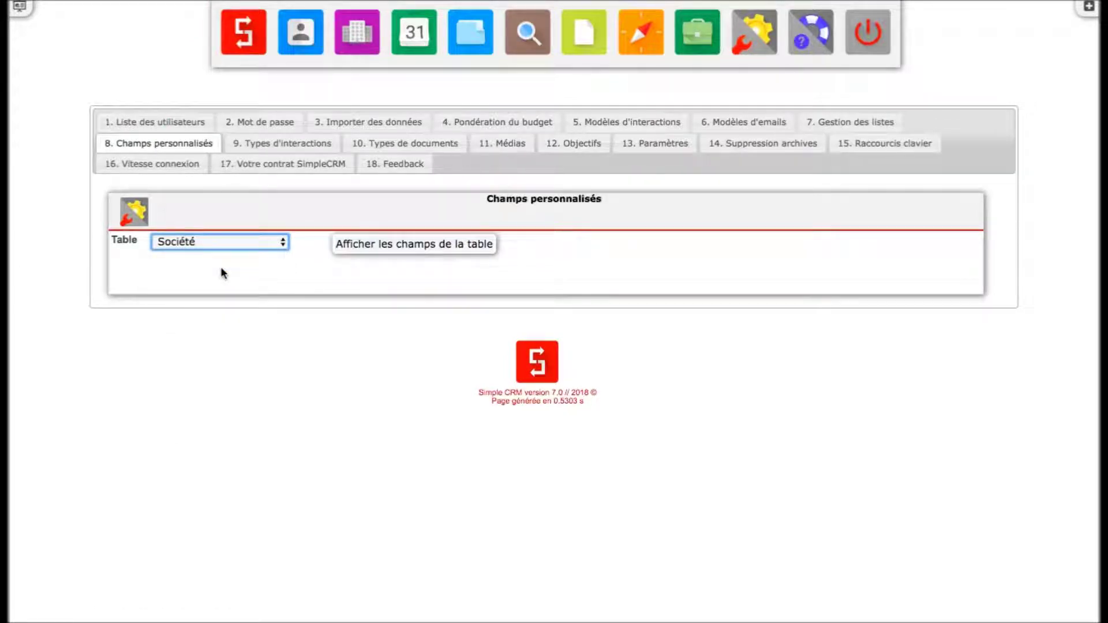
{"action": "left_click", "coordinate": [395, 249]}
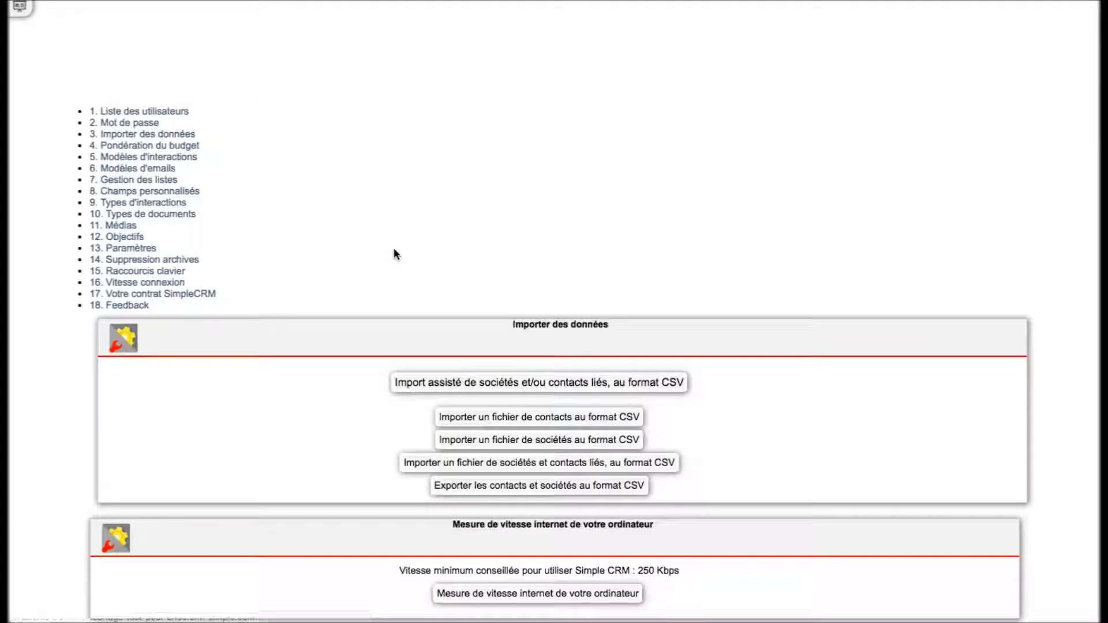
- Name company custom field soc_cust1 'Nombre employés', keep type Texte with no value list, and save
{"action": "scroll", "coordinate": [394, 248], "scroll_direction": "down", "scroll_amount": 3}
{"action": "left_click", "coordinate": [312, 138]}
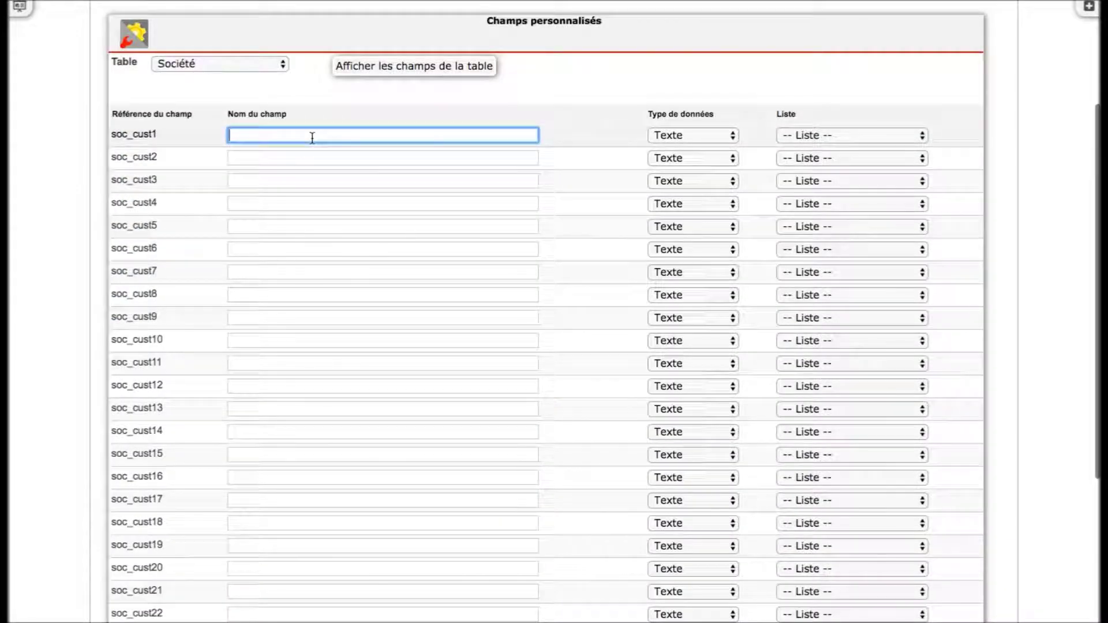
{"action": "type", "text": "Nombre"}
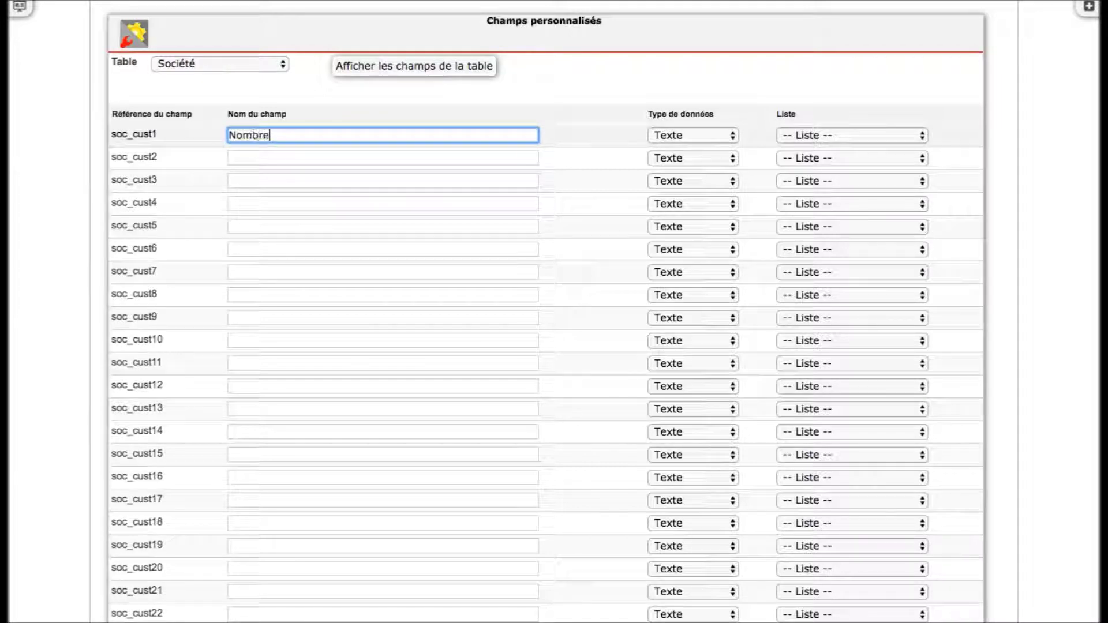
{"action": "type", "text": " employés"}
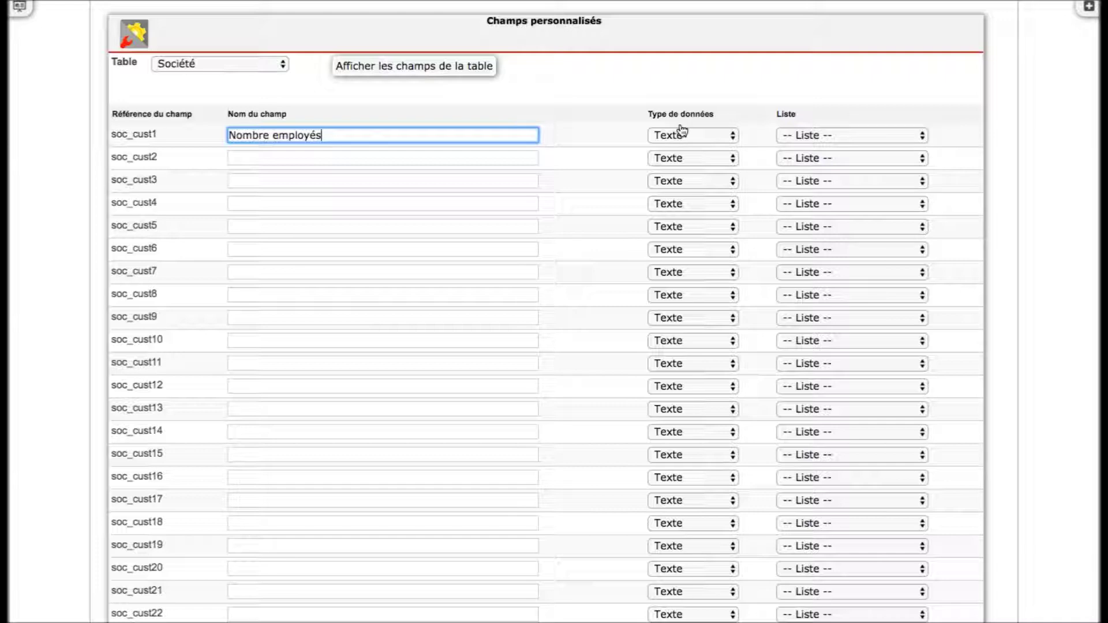
{"action": "left_click", "coordinate": [683, 134]}
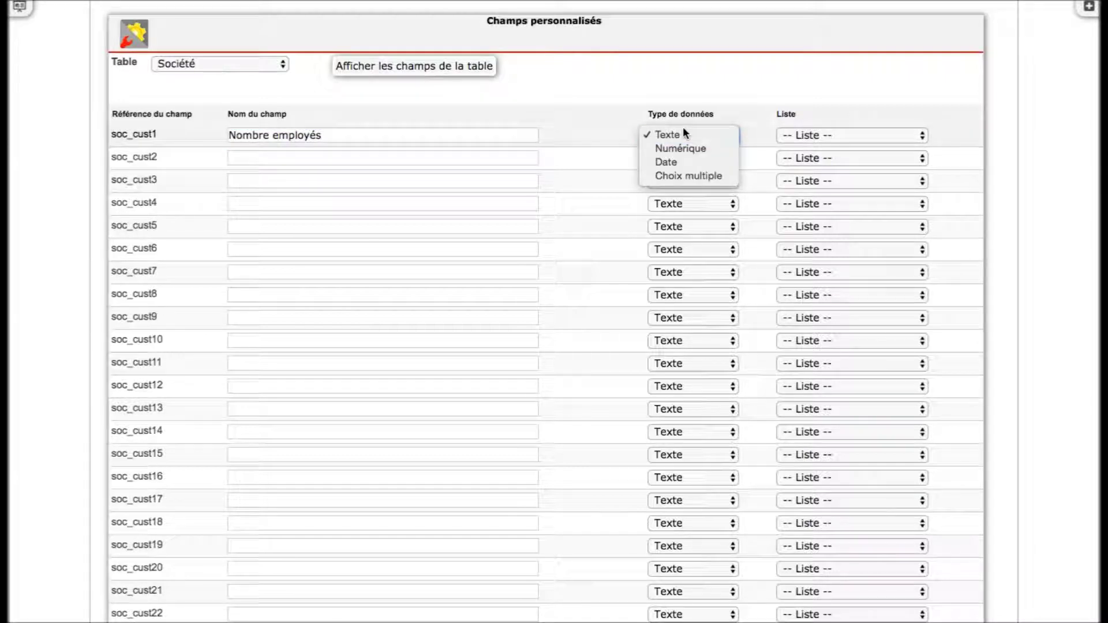
{"action": "left_click", "coordinate": [683, 130]}
{"action": "left_click", "coordinate": [804, 135]}
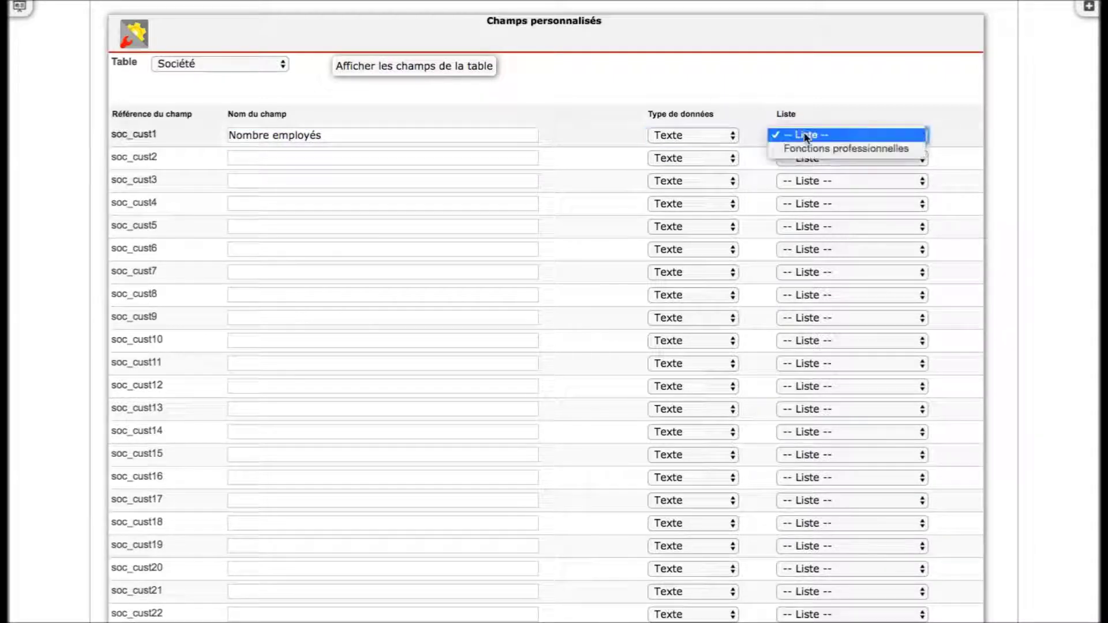
{"action": "left_click", "coordinate": [822, 93]}
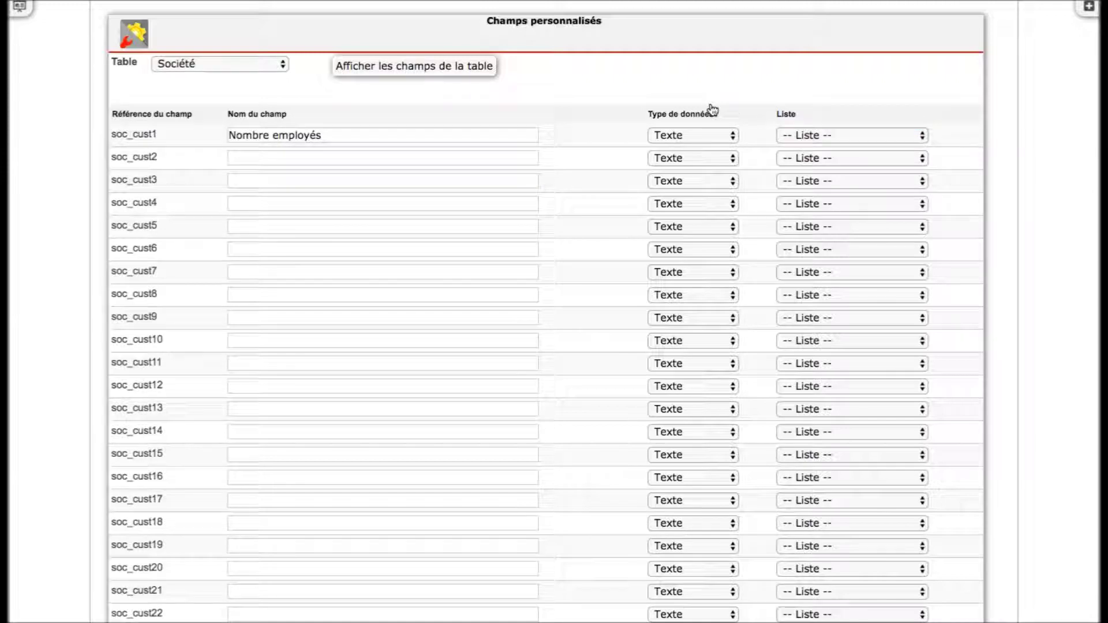
{"action": "scroll", "coordinate": [995, 242], "scroll_direction": "down", "scroll_amount": 5}
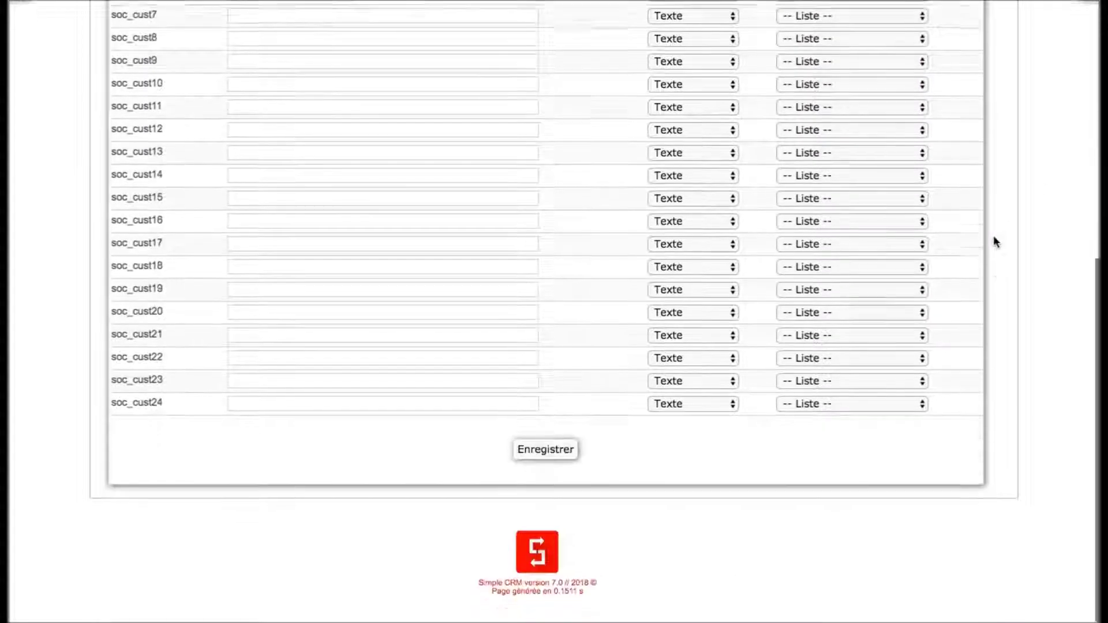
{"action": "left_click", "coordinate": [548, 469]}
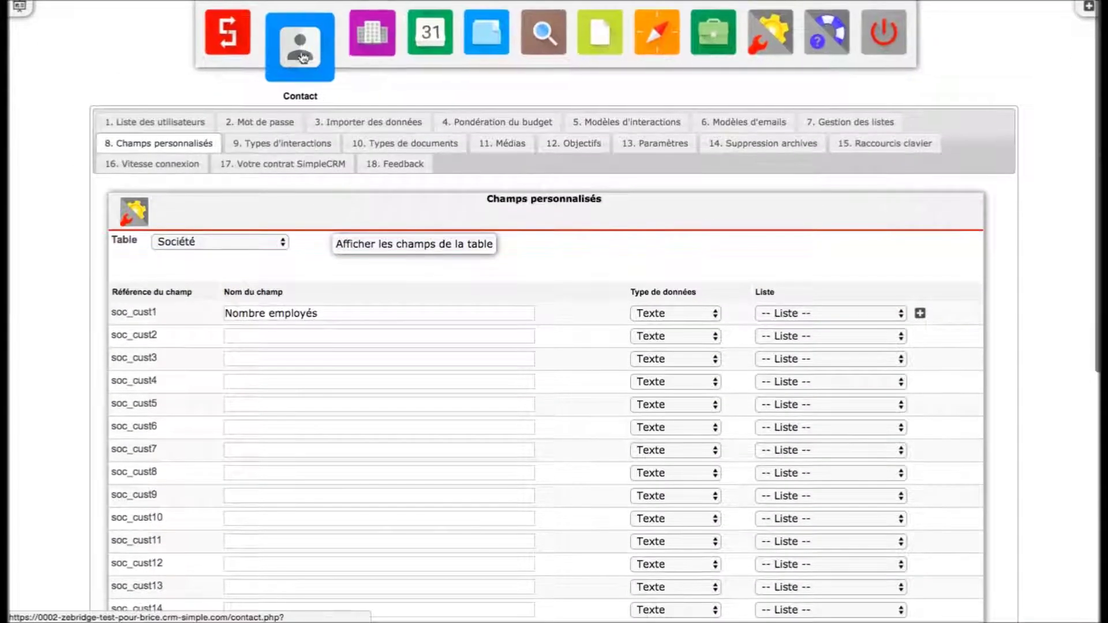
- List all companies, open the Test record, and select its empty Nombre employés field under Simple Custom
{"action": "left_click", "coordinate": [355, 53]}
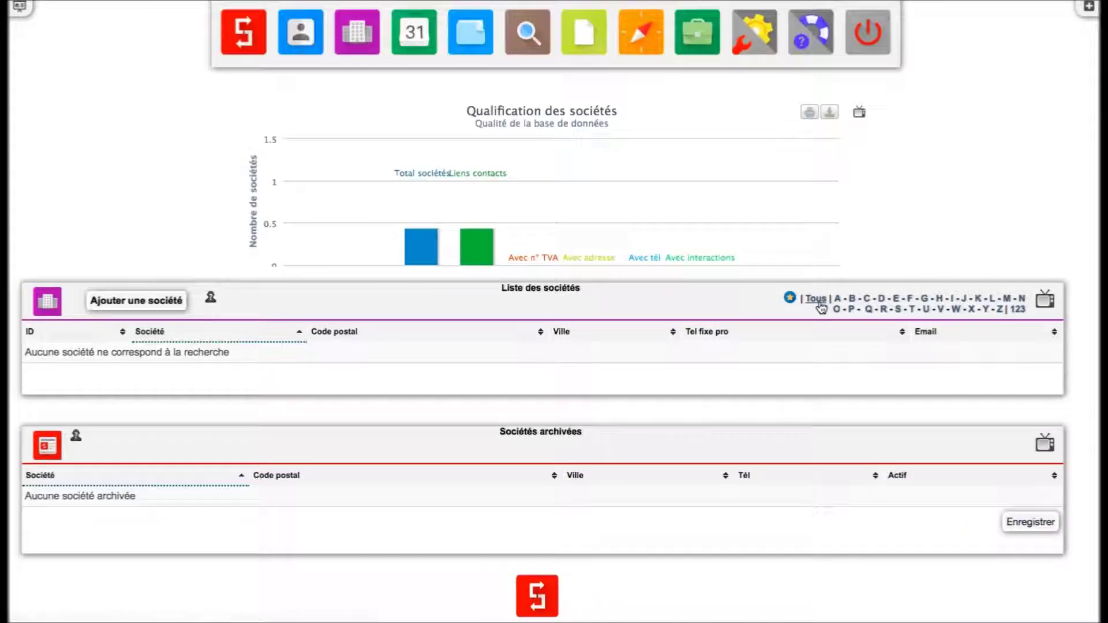
{"action": "left_click", "coordinate": [816, 299]}
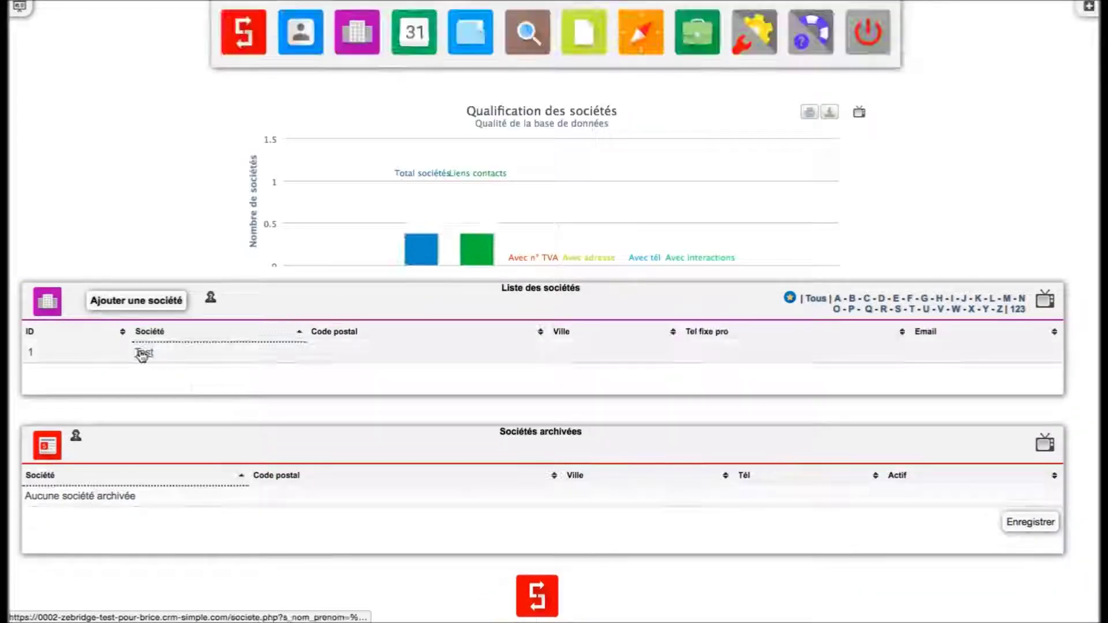
{"action": "left_click", "coordinate": [143, 353]}
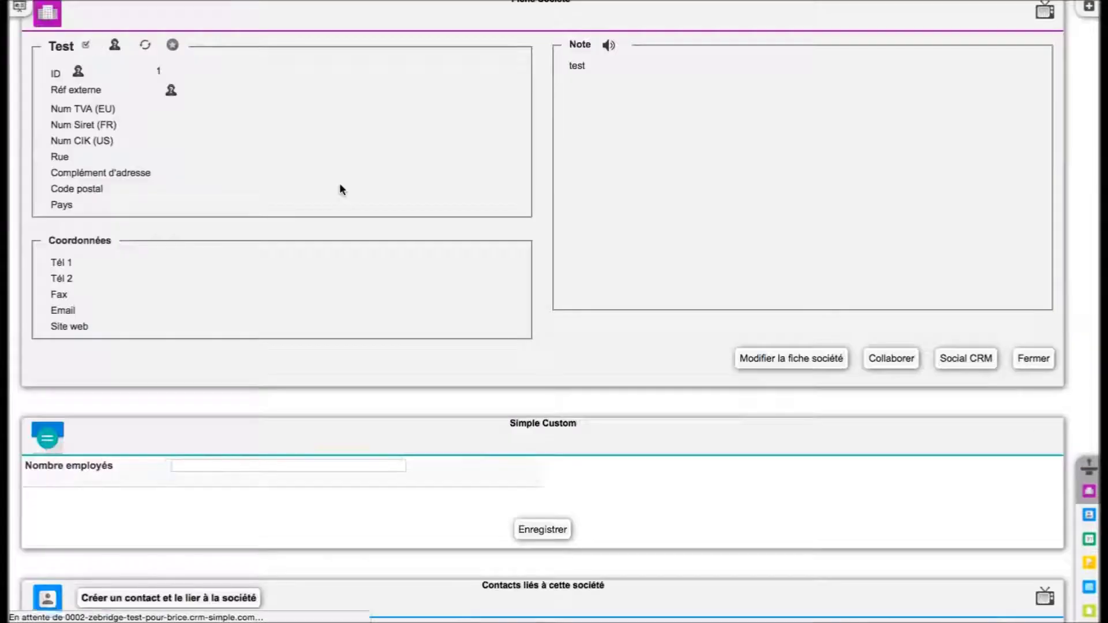
{"action": "scroll", "coordinate": [340, 189], "scroll_direction": "down", "scroll_amount": 5}
{"action": "left_click", "coordinate": [284, 323]}
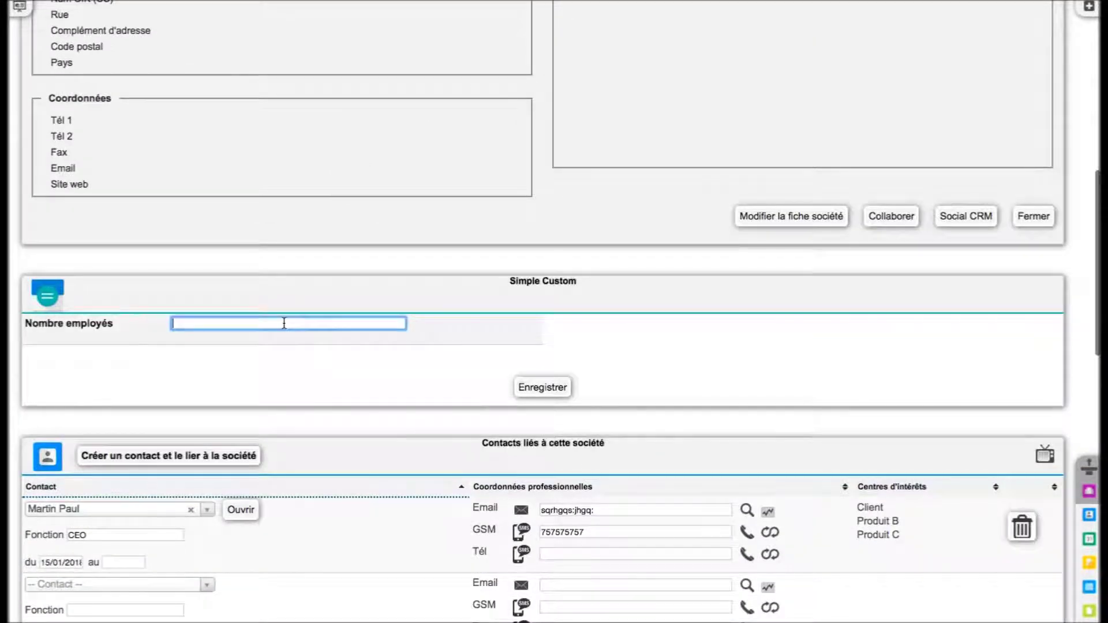